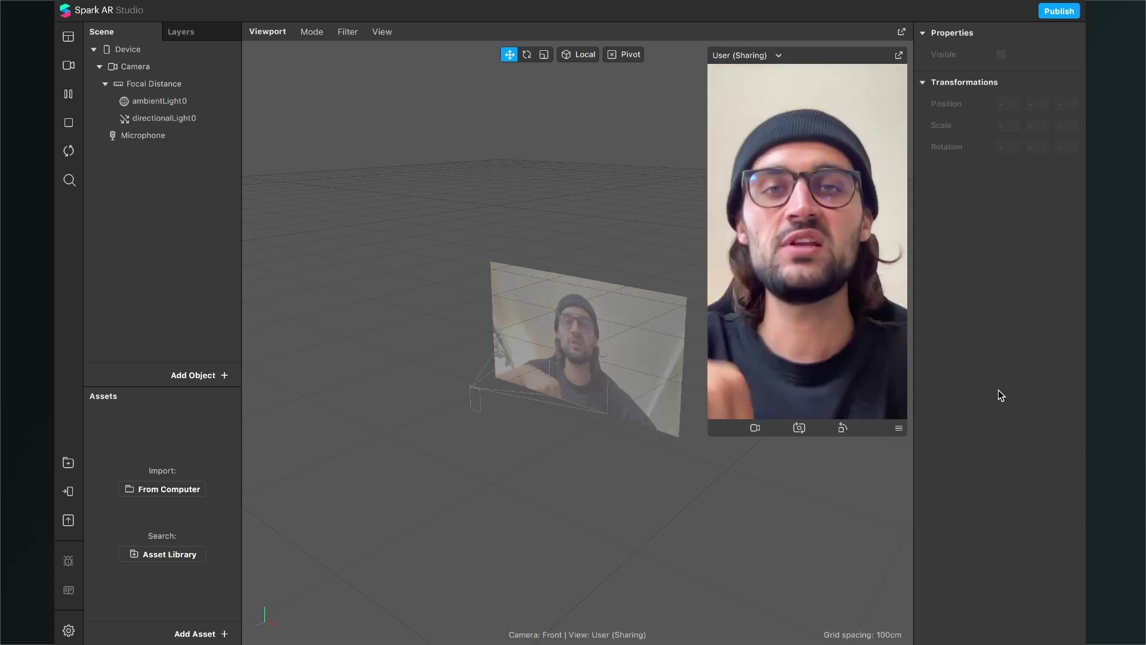
Step: Switch to the browser, download the sparkar-eatingobjects-patch repository from GitHub as a ZIP and unpack it in the Downloads folder
key("ctrl+Right")
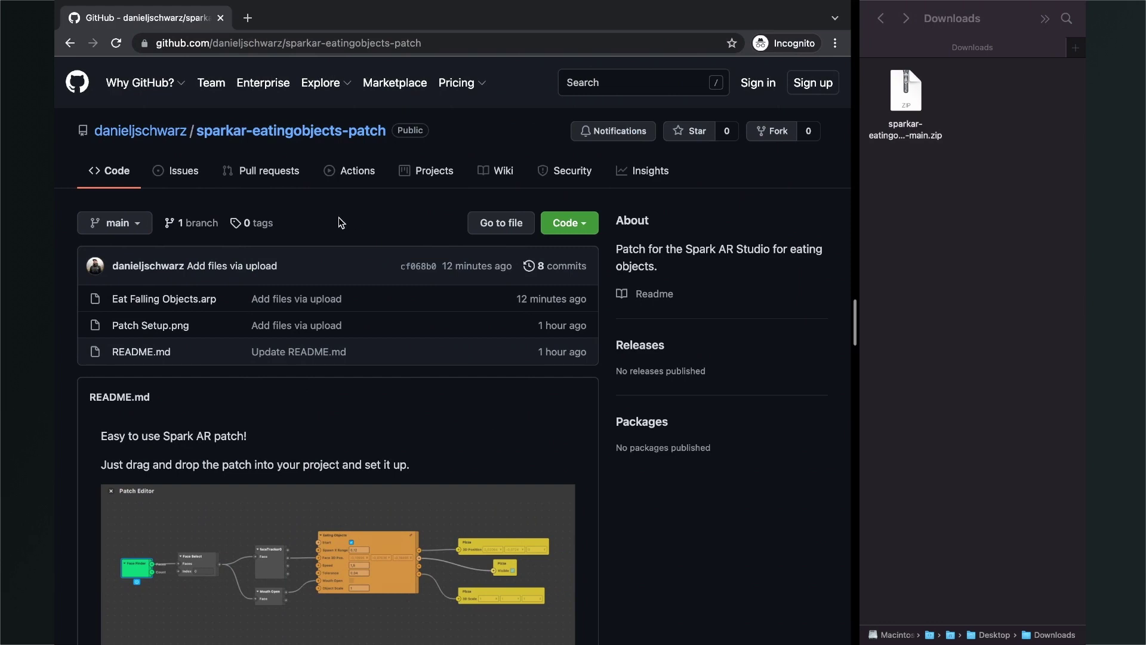
left_click(590, 222)
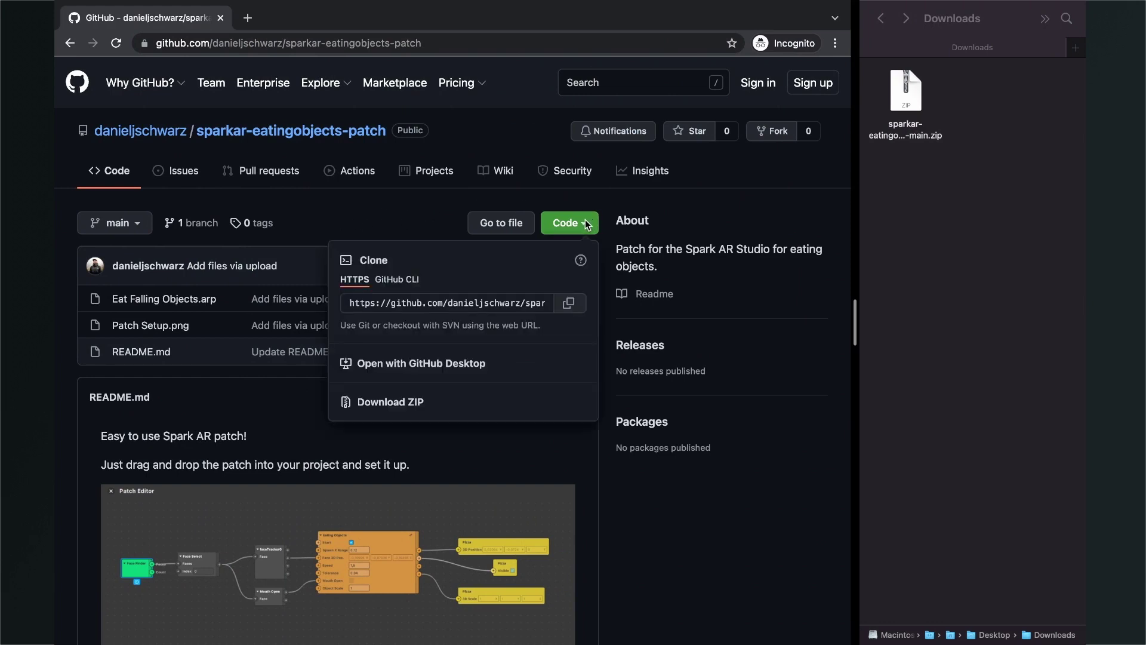
left_click(441, 408)
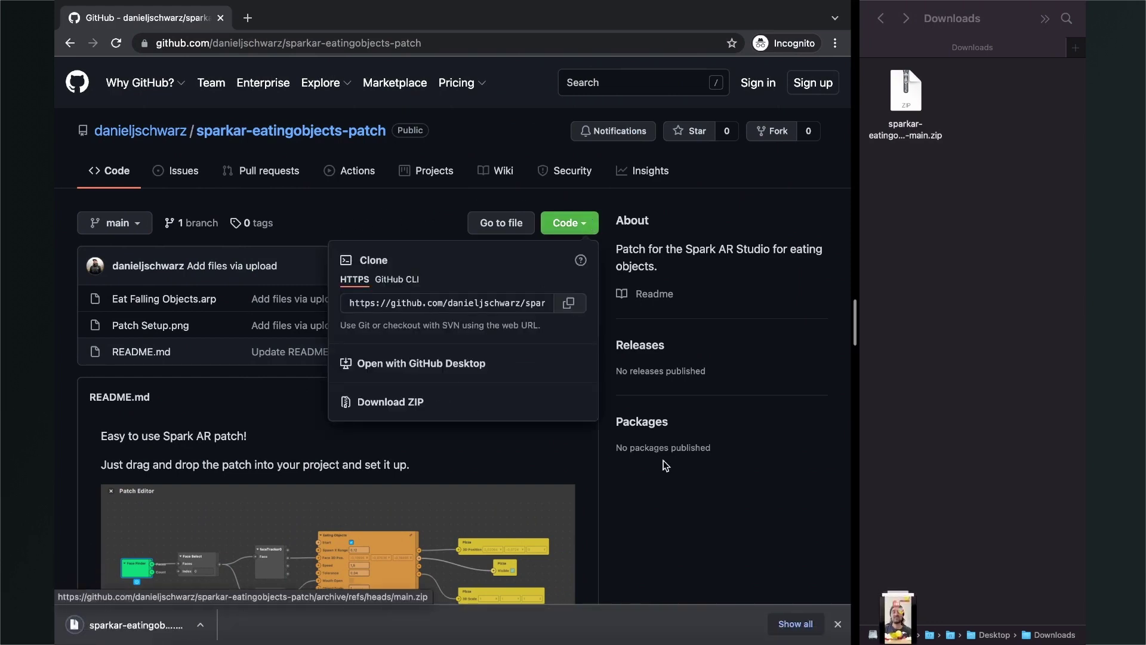
left_click(973, 303)
double_click(905, 96)
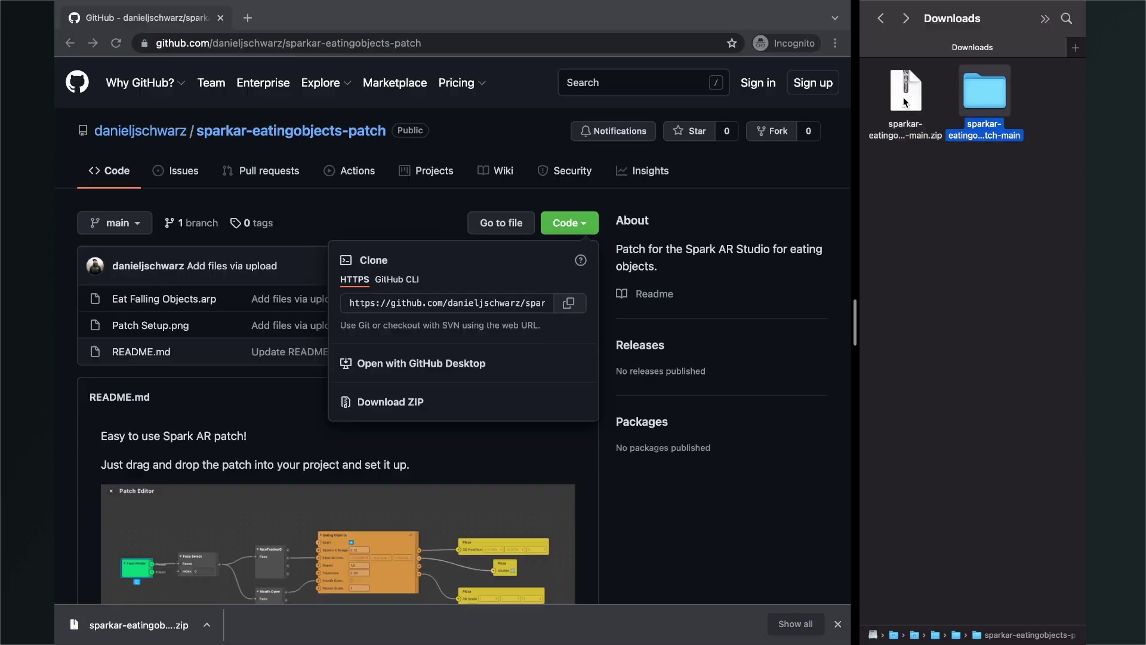
double_click(940, 224)
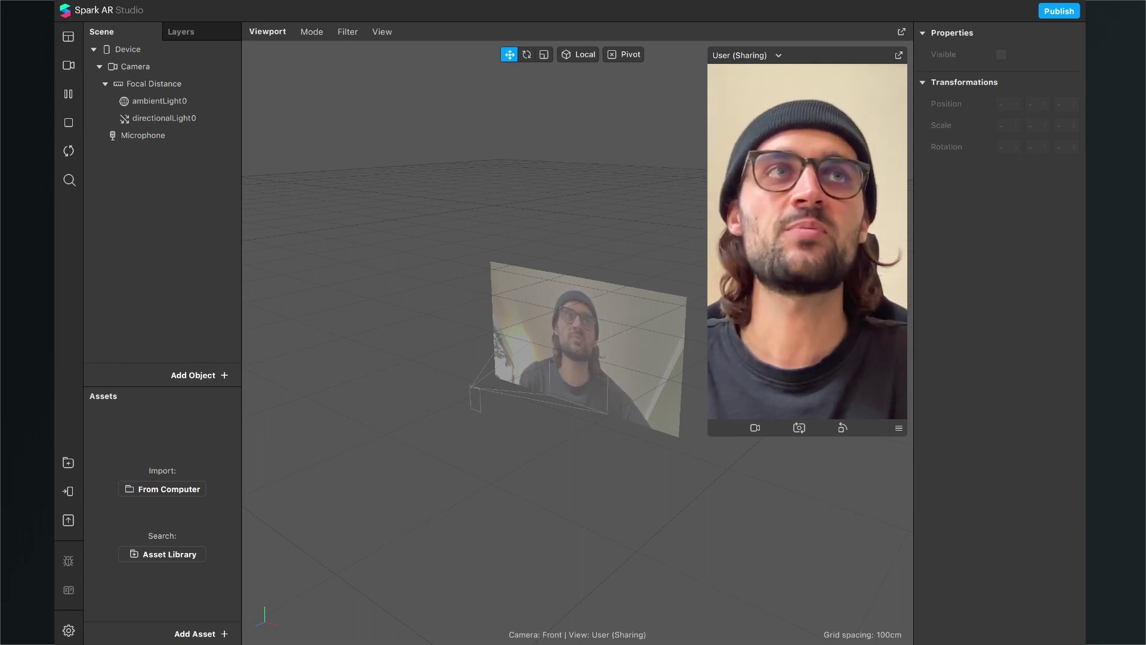
Step: Import the Eat Falling Objects patch and the Pizza.png image into the Spark AR Studio project's assets
left_click_drag(412, 436, 174, 545)
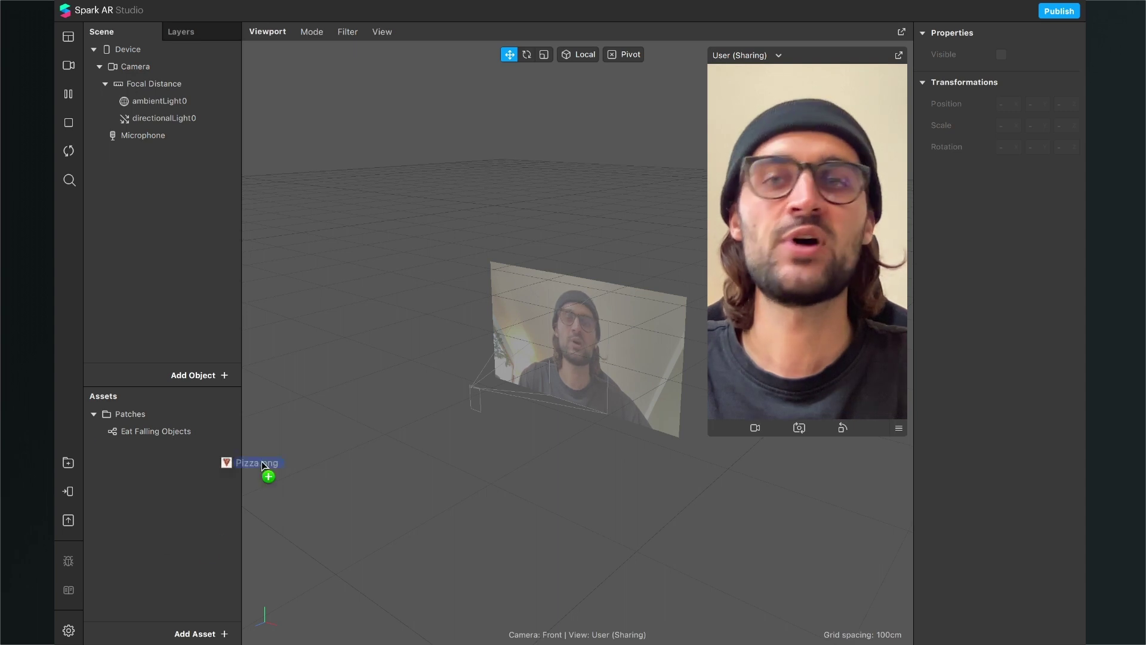
left_click_drag(175, 563, 176, 560)
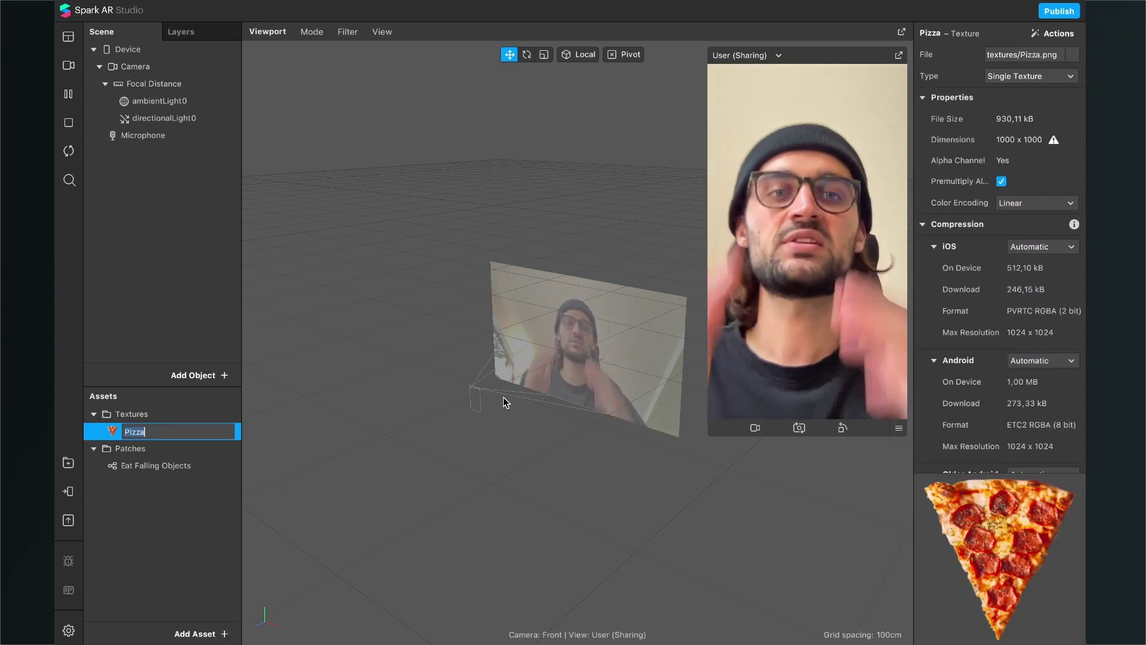
left_click(196, 552)
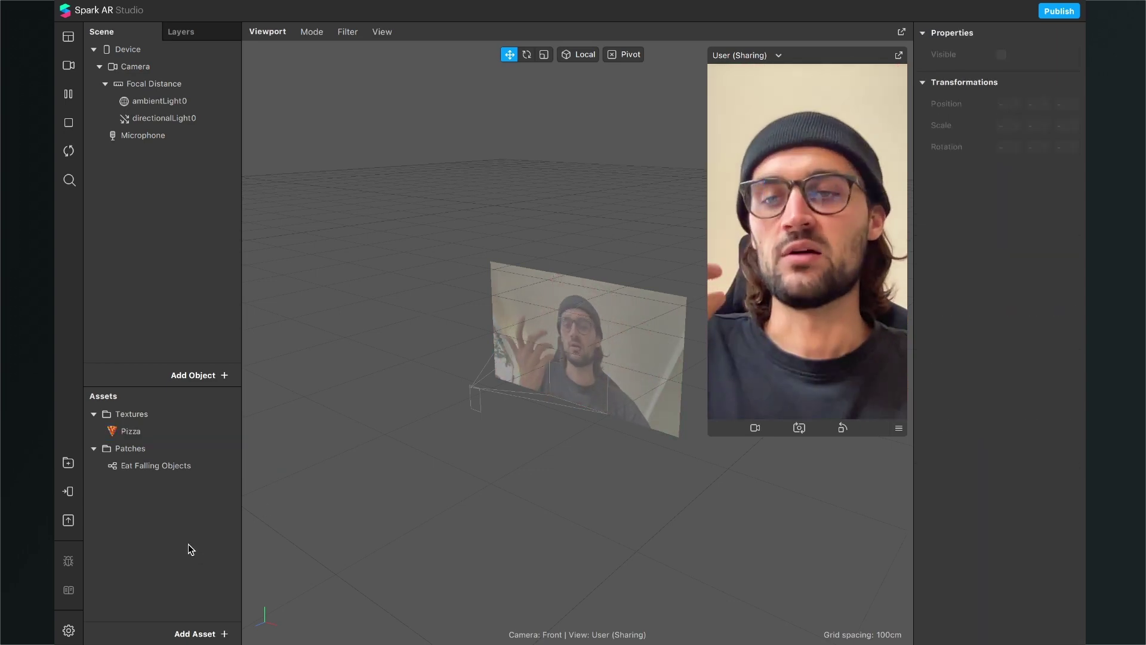
Step: Set the Pizza texture's compression to None for iOS, Android and Older Android
left_click(137, 433)
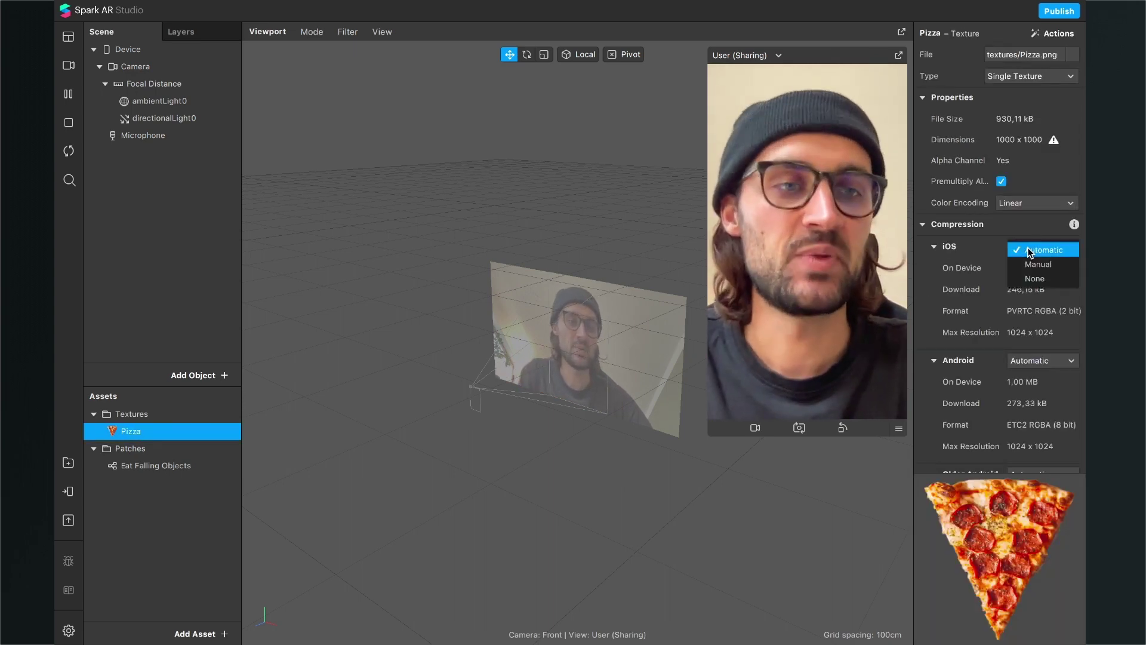
left_click(1035, 278)
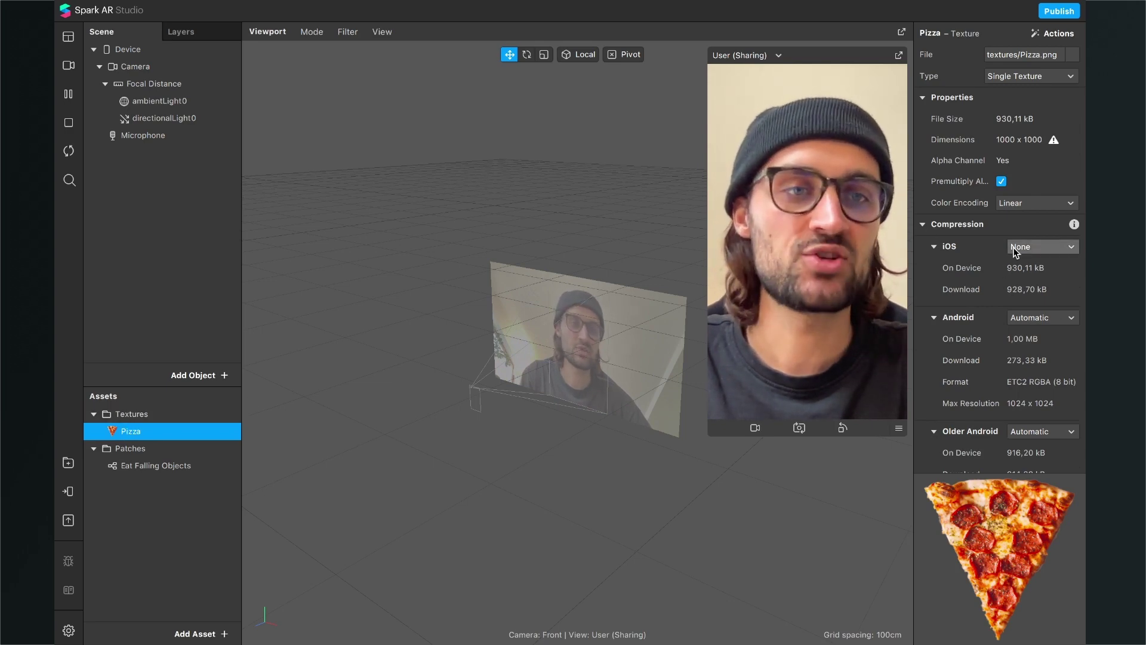
left_click(1033, 315)
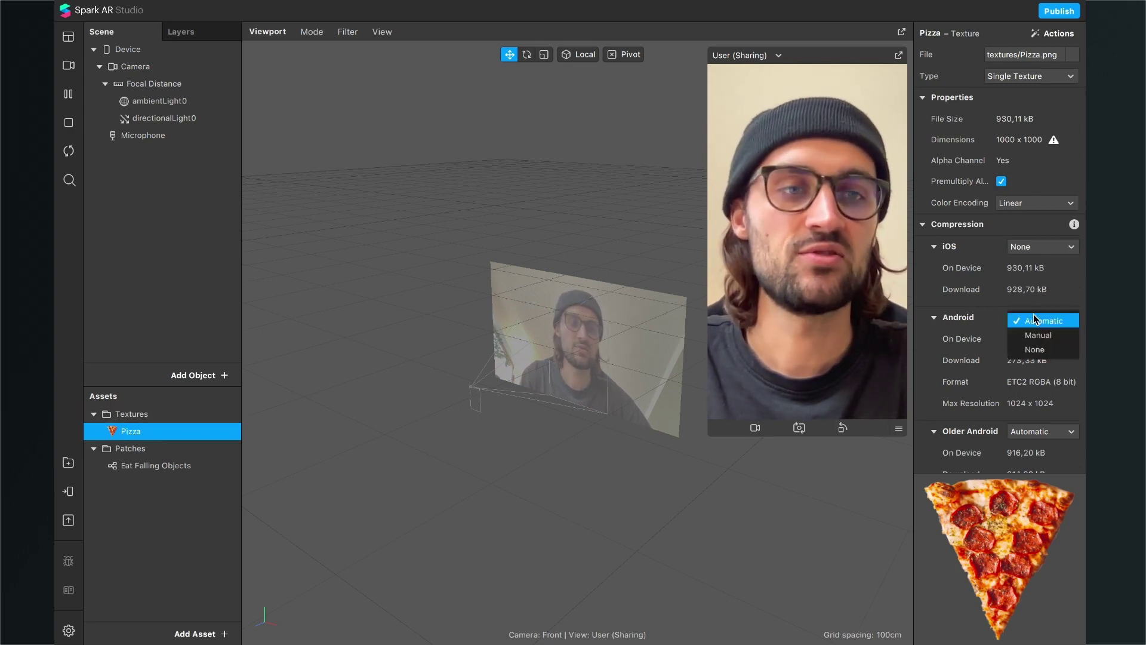
left_click(1032, 348)
left_click(1034, 390)
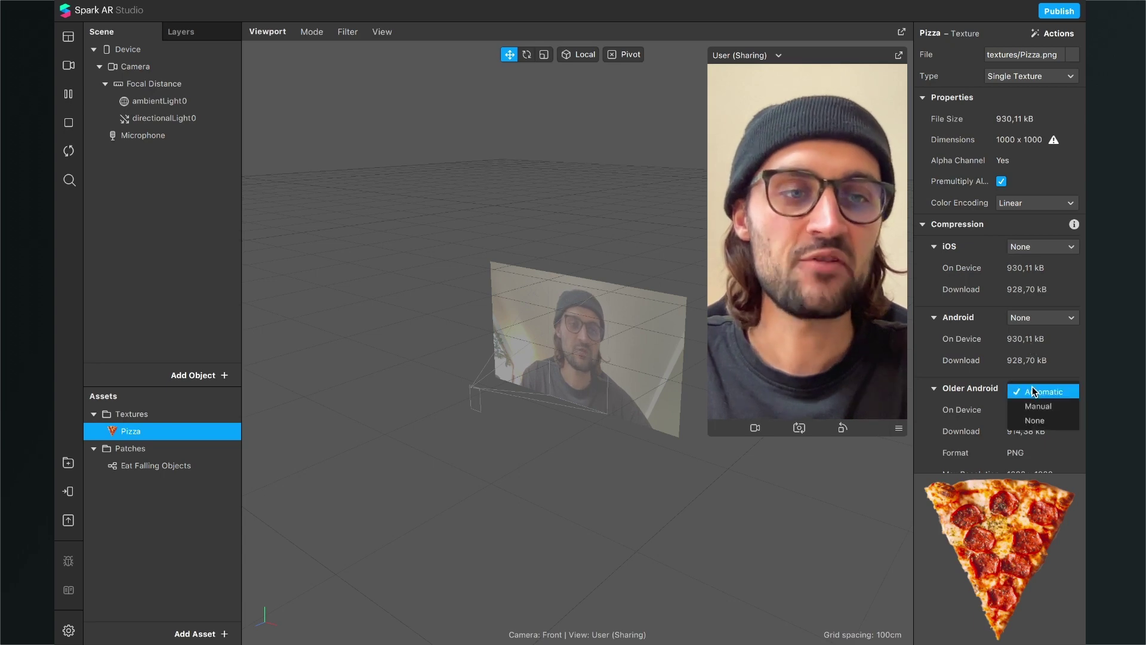
left_click(1035, 420)
left_click(192, 568)
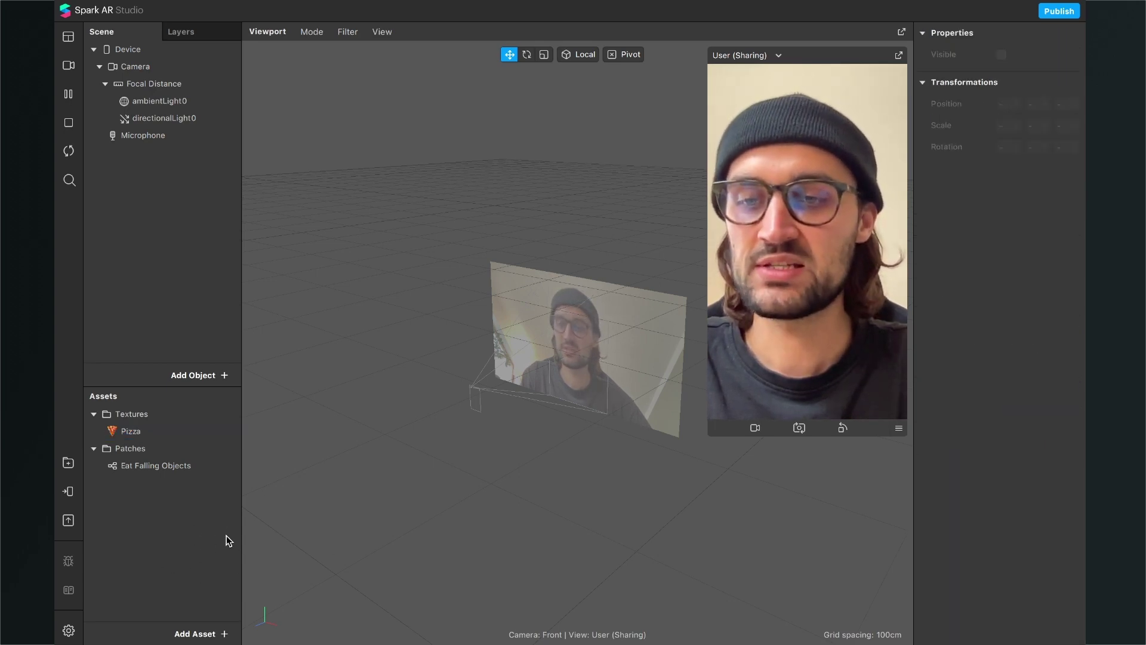
Step: Create a new material asset and name it Pizza
left_click(197, 633)
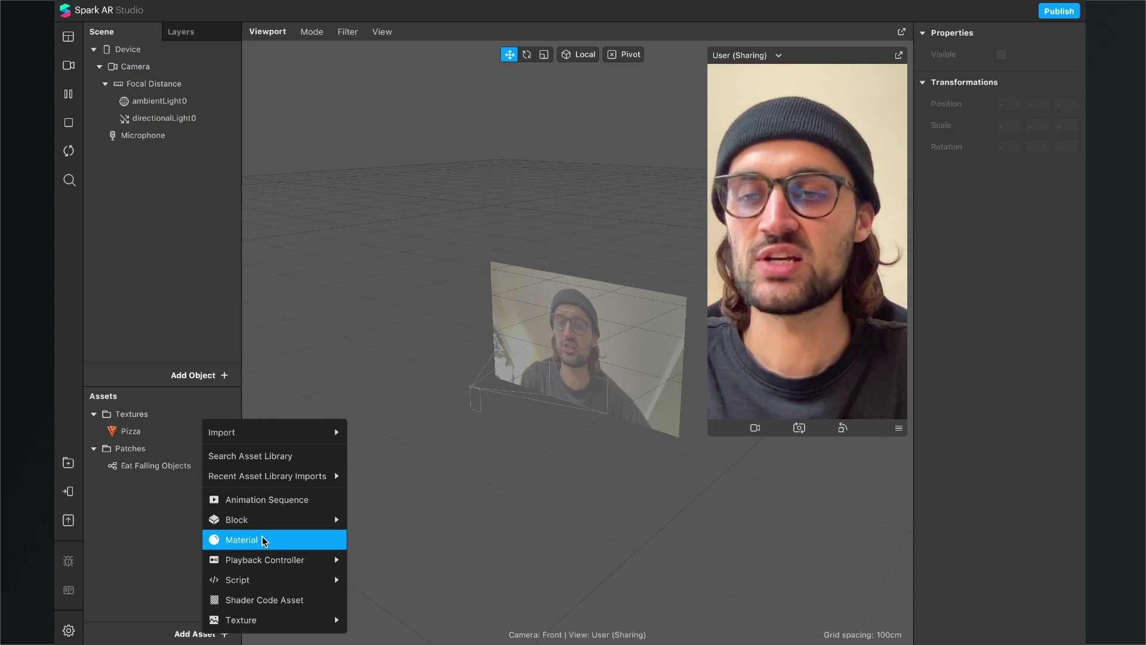
left_click(261, 538)
type("Pizza")
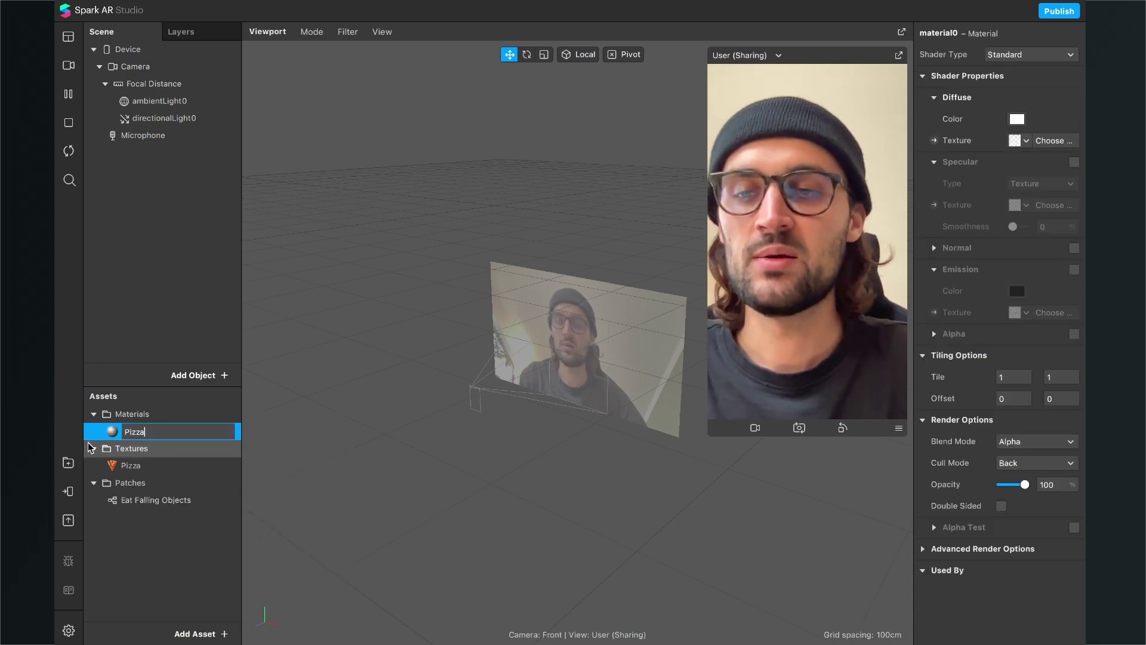
key("Return")
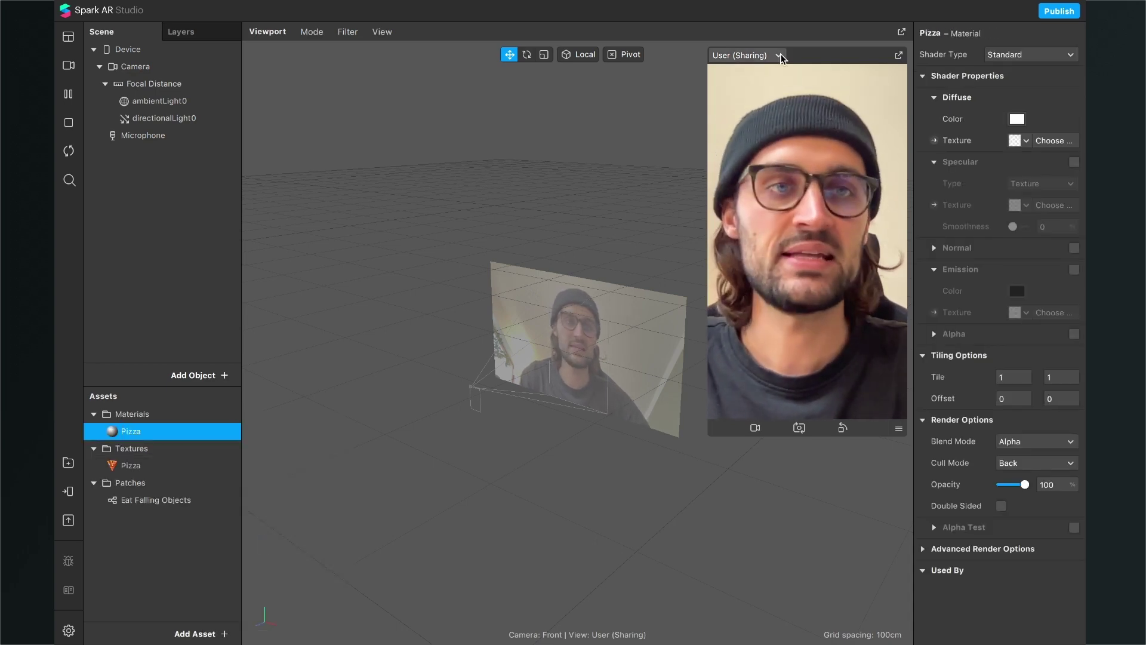
Step: Set the Pizza material's shader type to Flat and assign the Pizza texture as its diffuse texture
left_click(1027, 57)
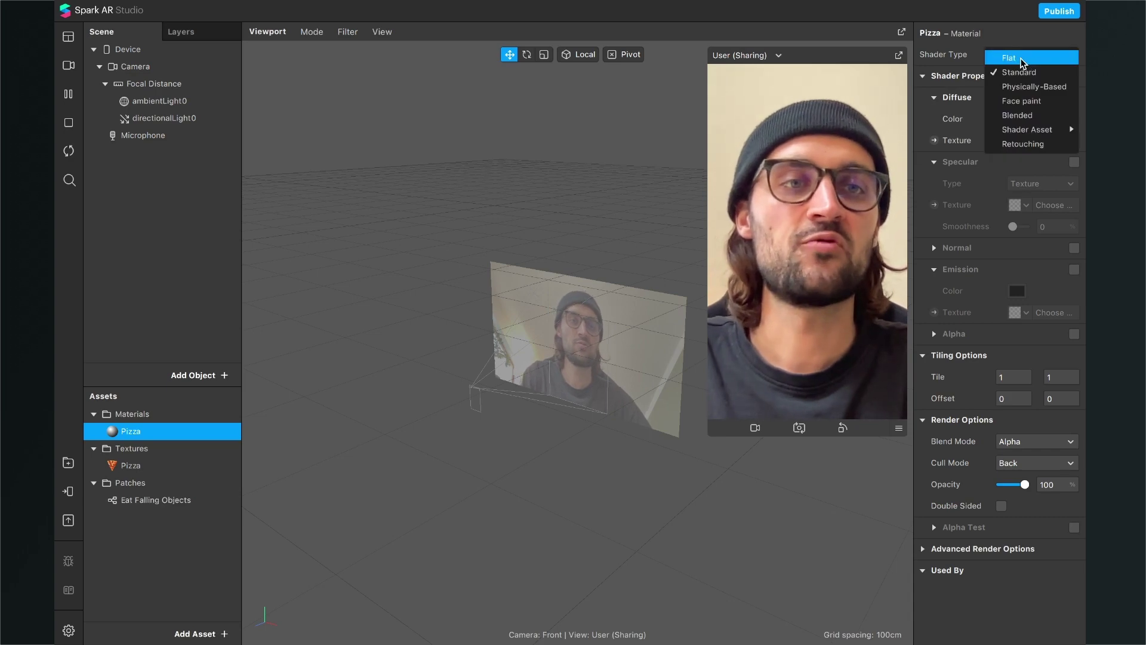
left_click(1024, 58)
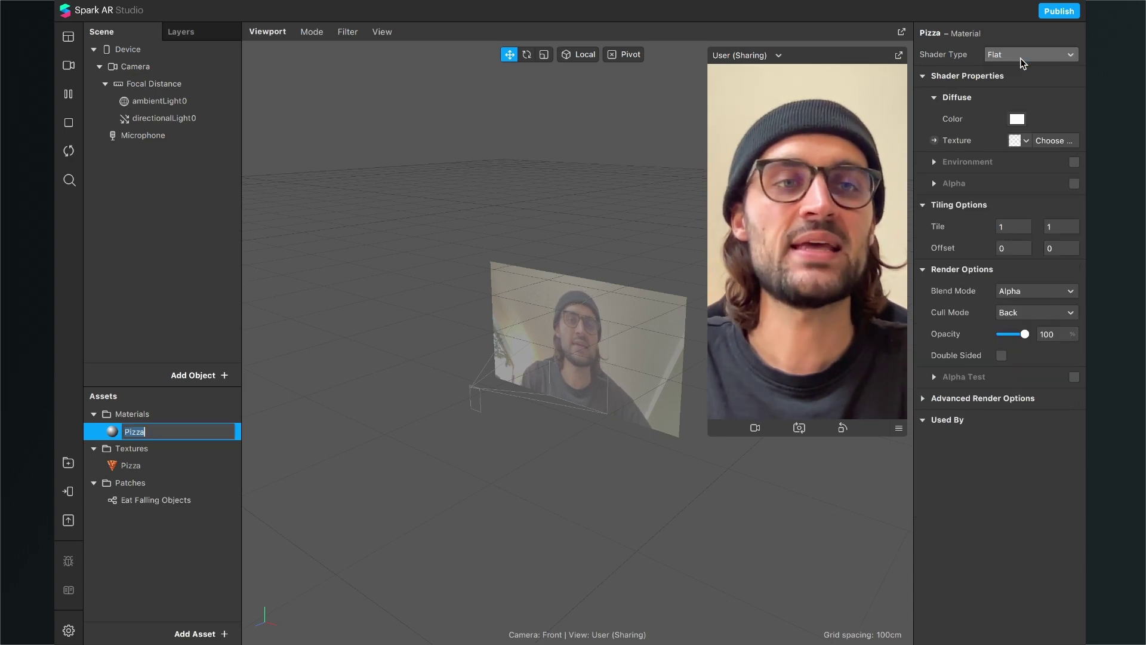
left_click(1023, 139)
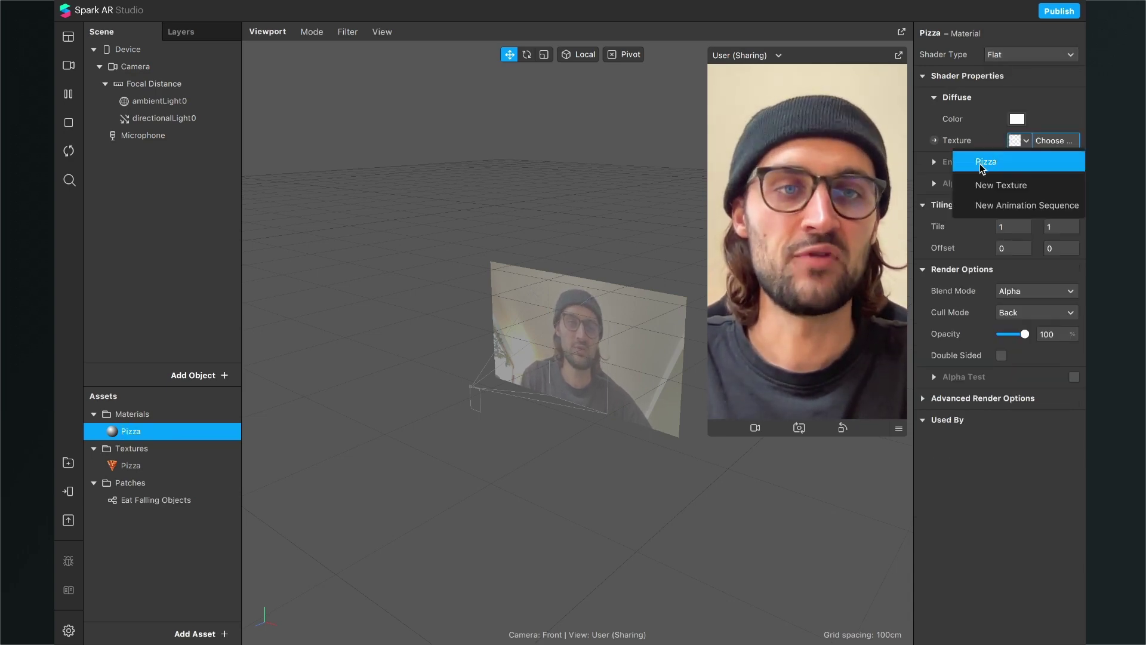
left_click(983, 166)
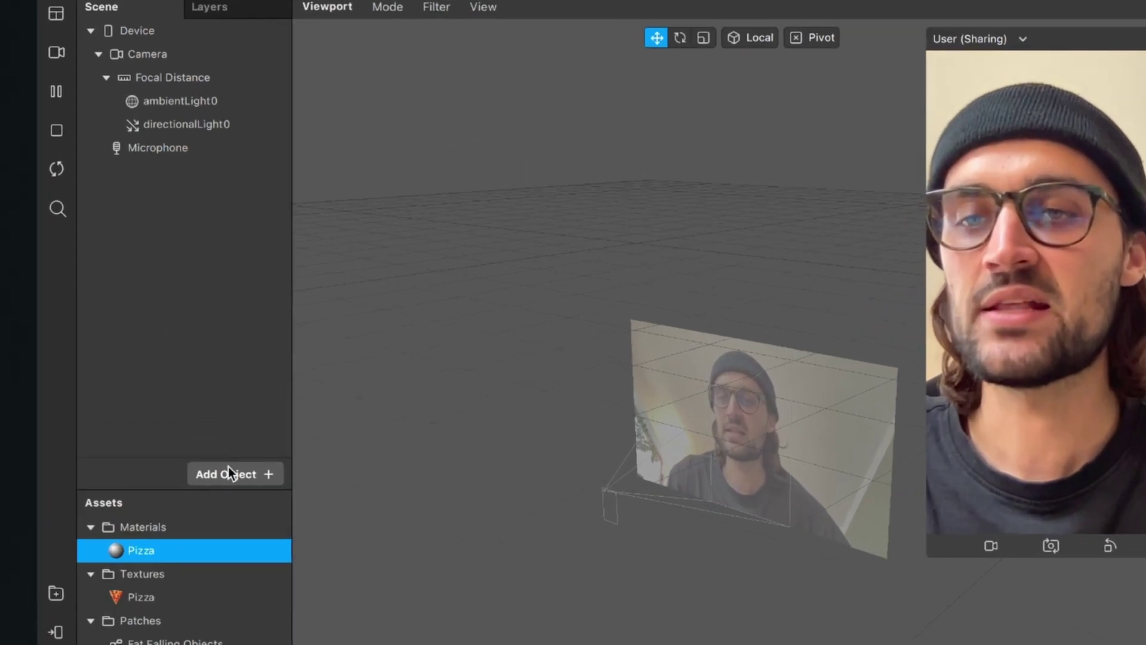
Step: Add a Face Tracker and a Plane to the scene
left_click(195, 374)
type("fa")
key("Down")
key("Return")
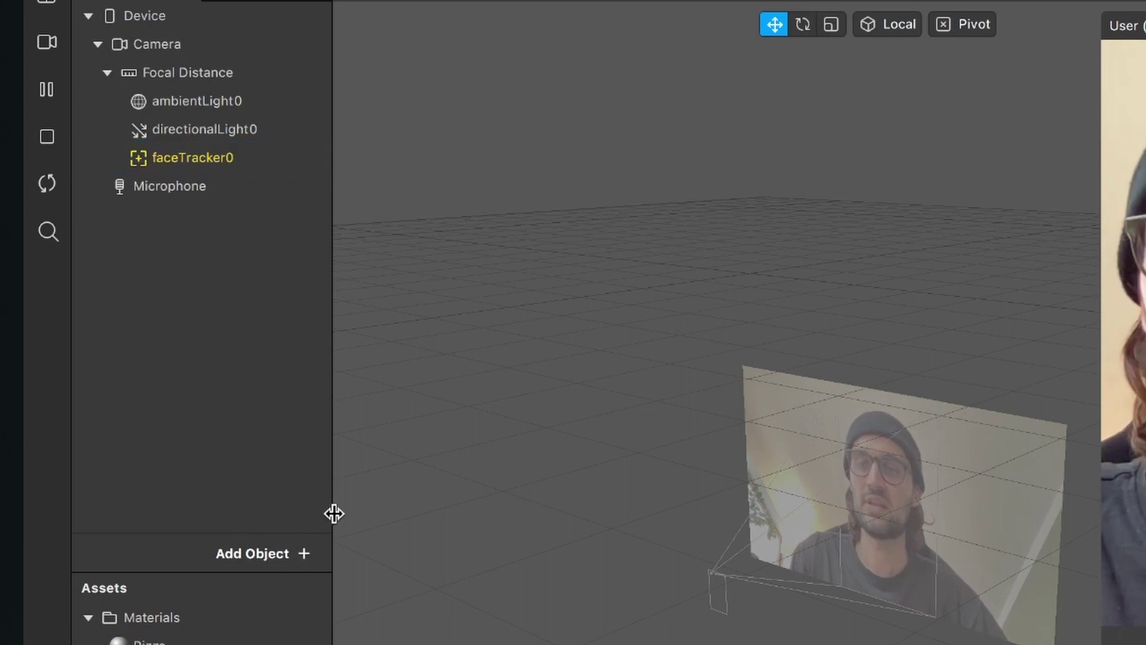
left_click(294, 552)
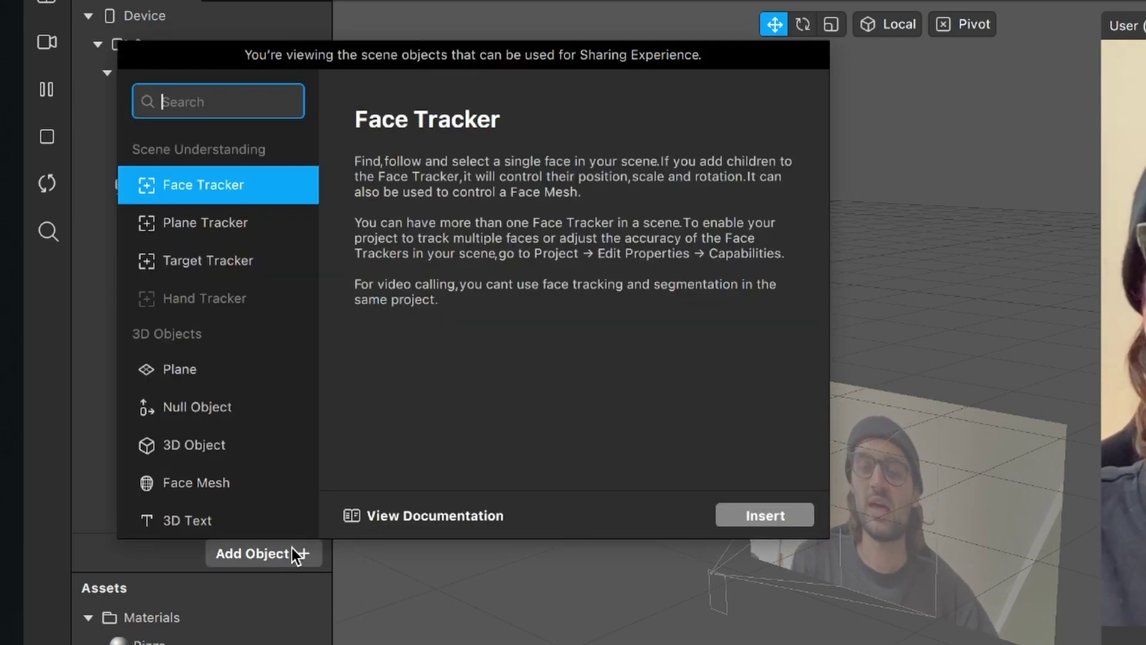
type("pl")
key("Return")
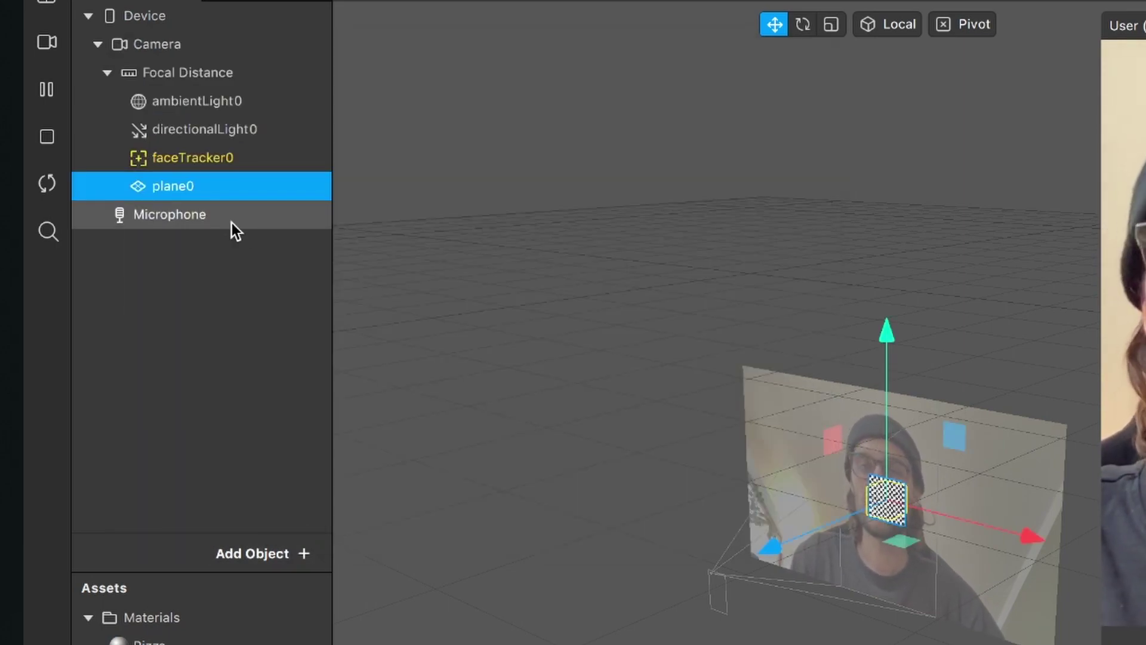
Step: Rename the plane to Pizza 1 and assign the Pizza material to it
double_click(214, 195)
type("Pizza 1")
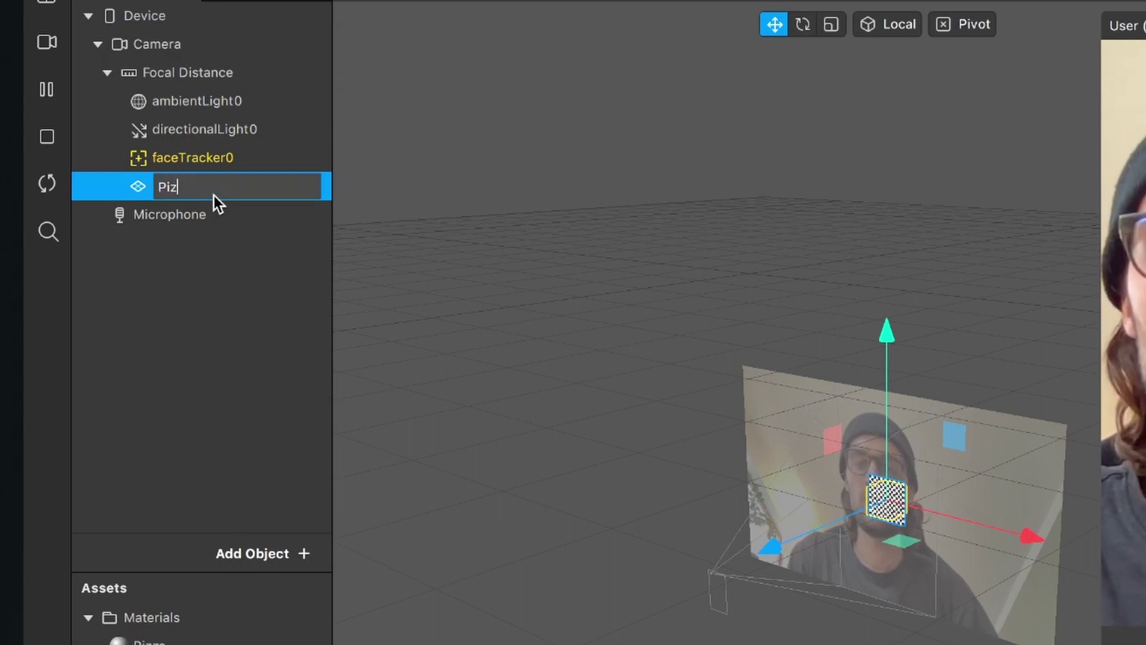
key("Return")
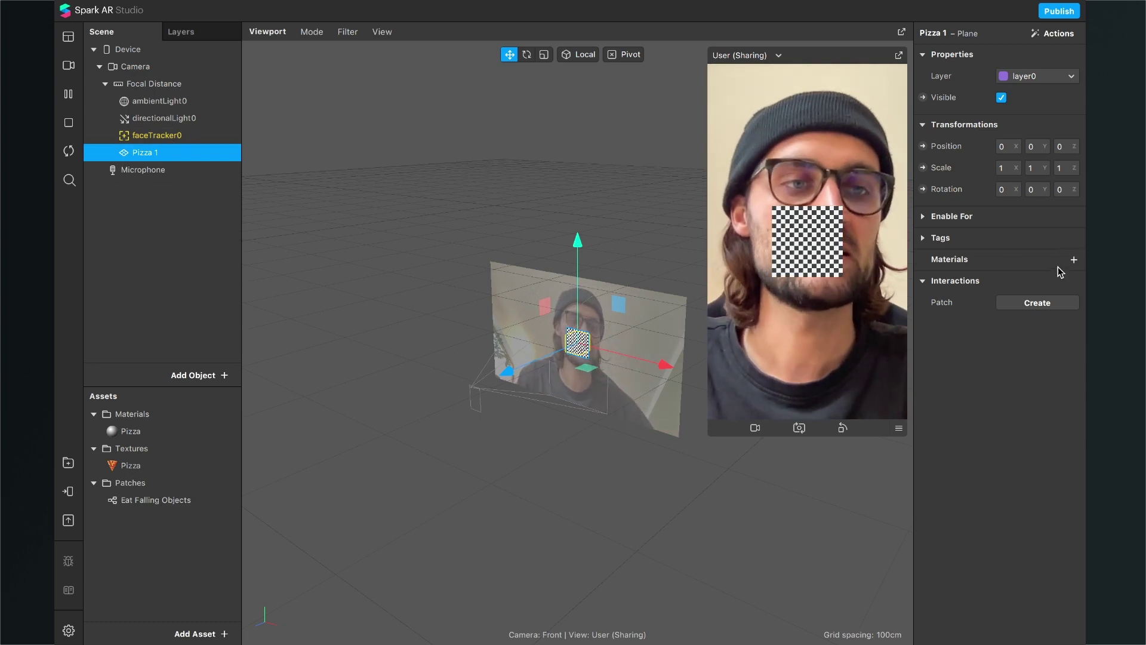
left_click(1073, 261)
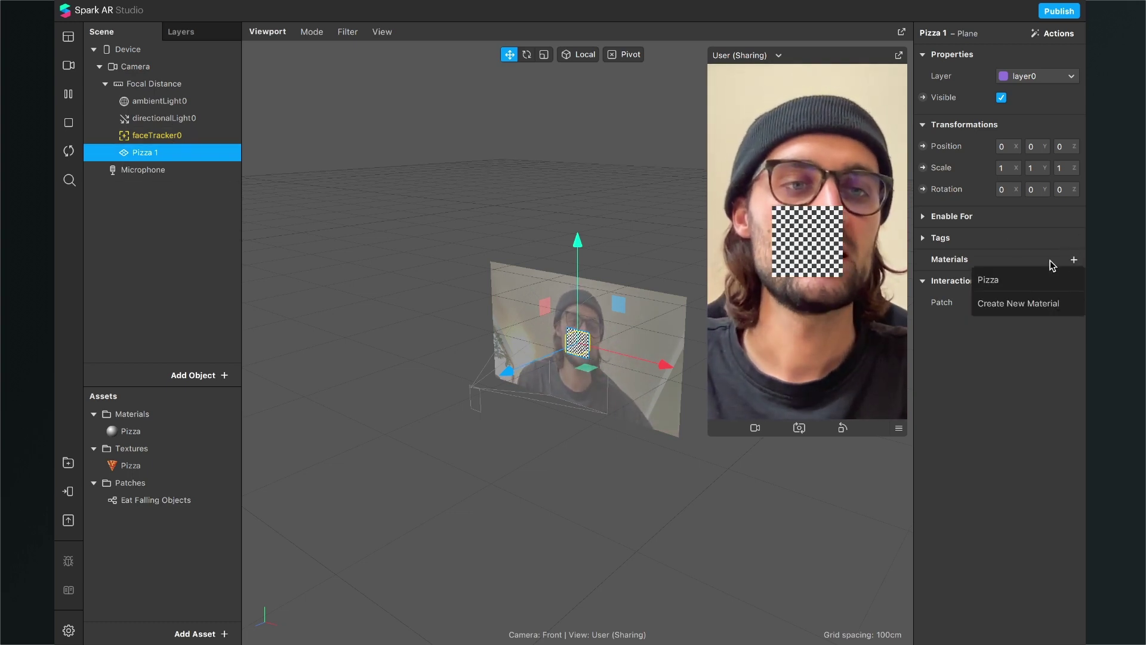
left_click(1014, 280)
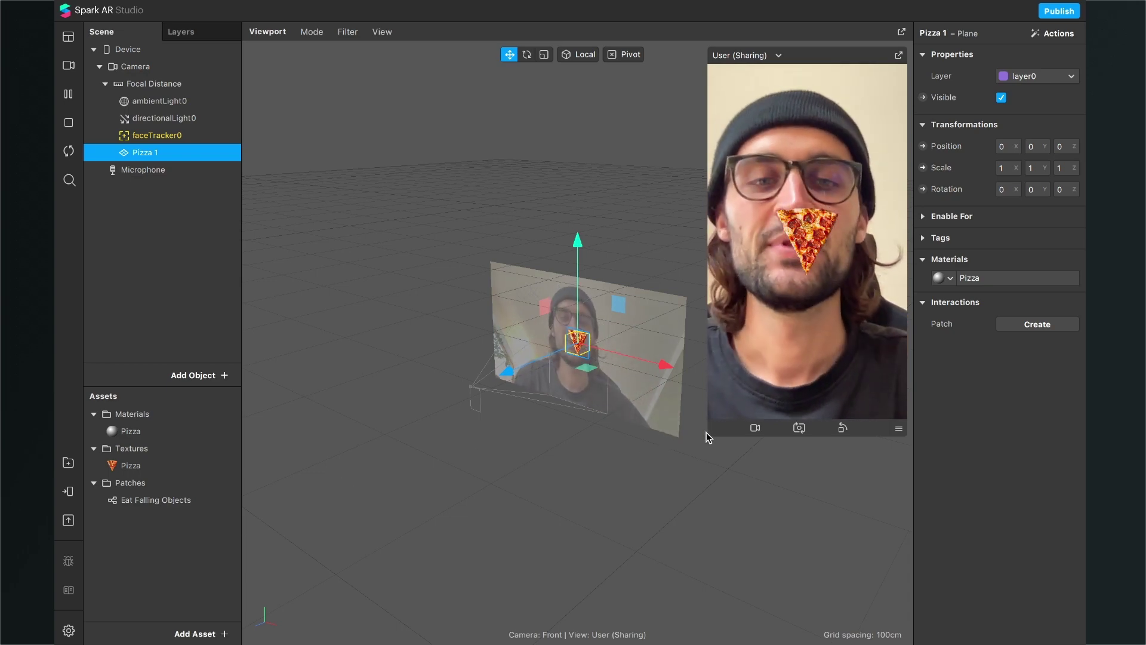
Step: Shrink the simulator preview, open the Patch Editor and place the Eat Falling Objects patch on its canvas
left_click_drag(712, 433, 767, 329)
key("ctrl+shift+p")
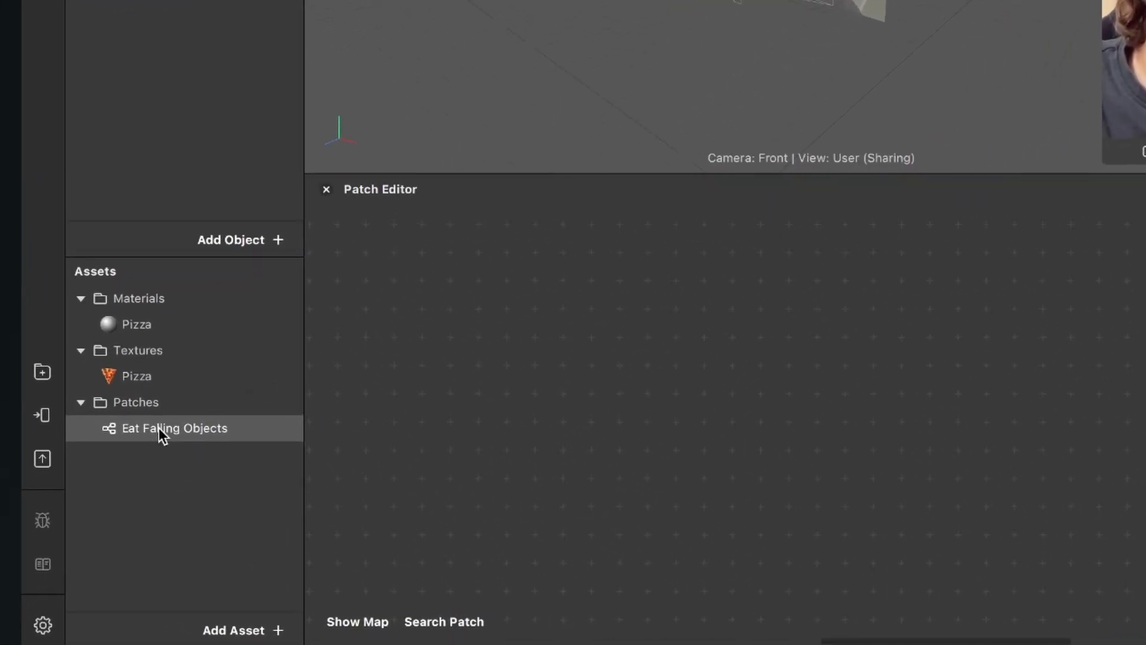
left_click_drag(148, 500, 502, 498)
left_click_drag(697, 426, 786, 422)
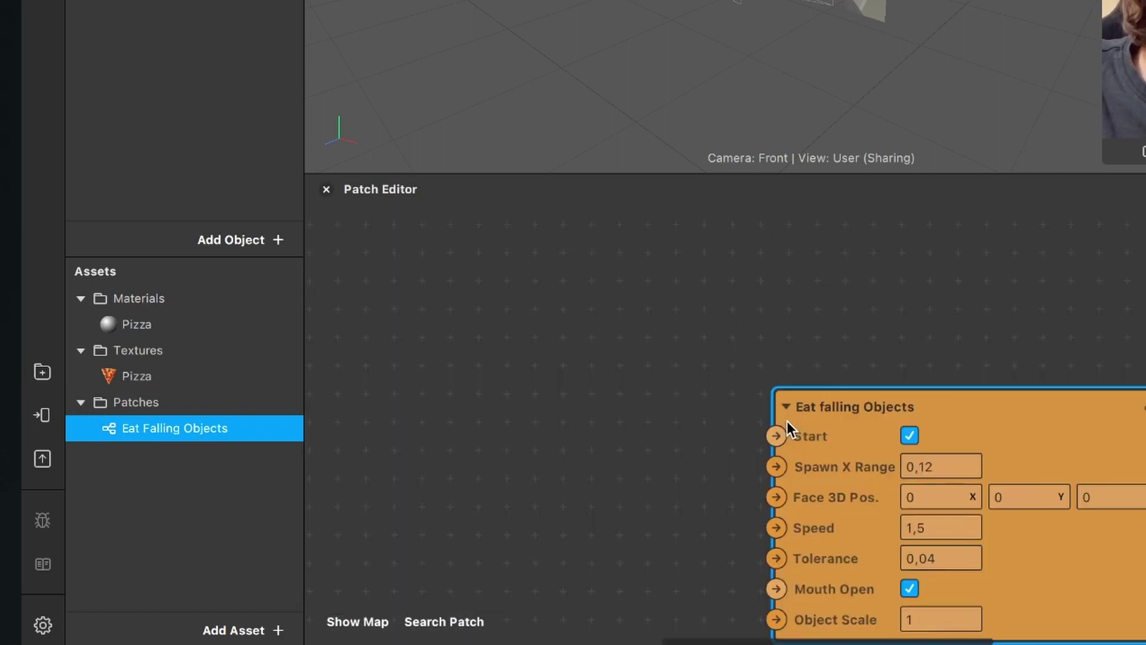
scroll(864, 321, "right", 3)
scroll(865, 322, "down", 2)
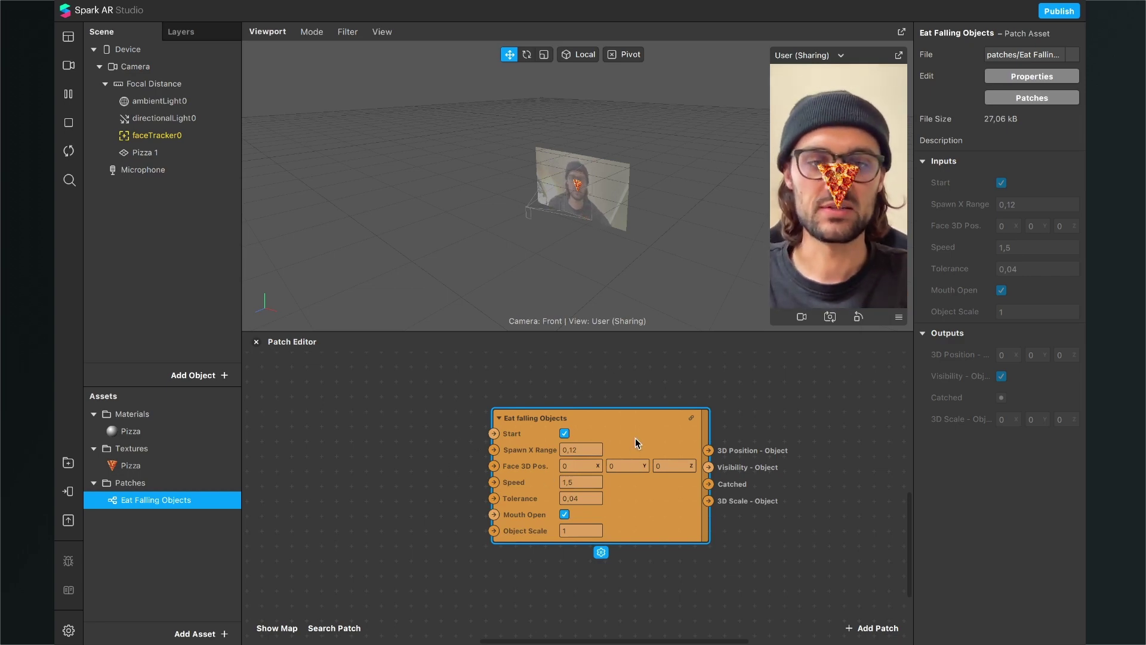
left_click_drag(632, 430, 642, 431)
left_click(686, 376)
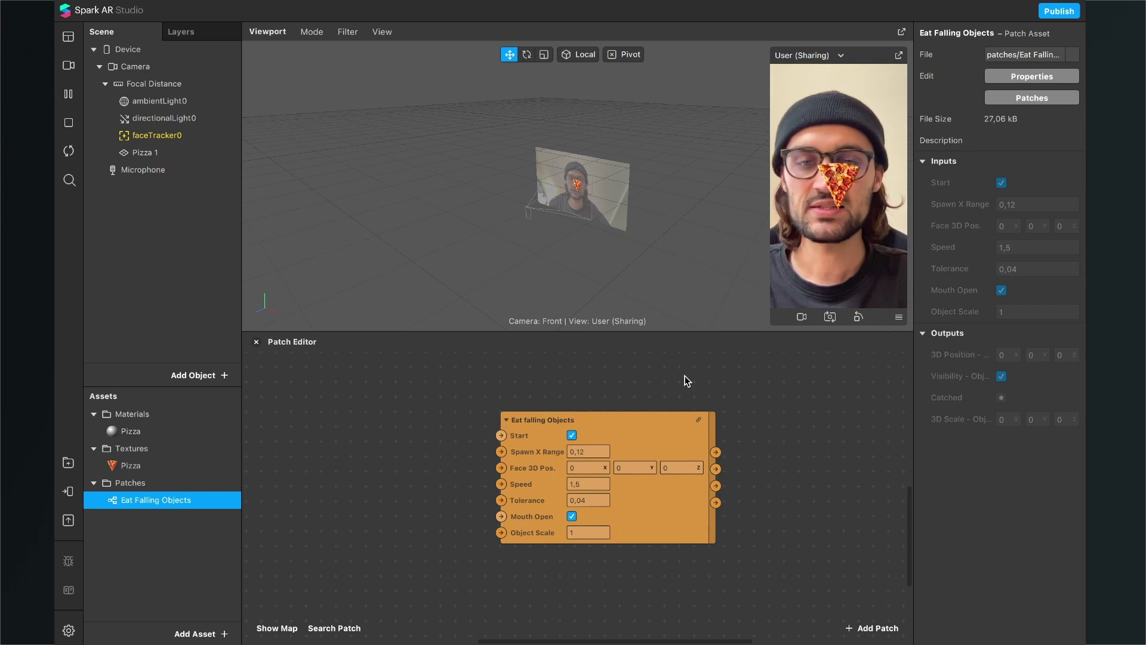
Step: Add the face tracker's patches to the Patch Editor and arrange them on the input side of the Eat falling Objects patch
left_click(169, 139)
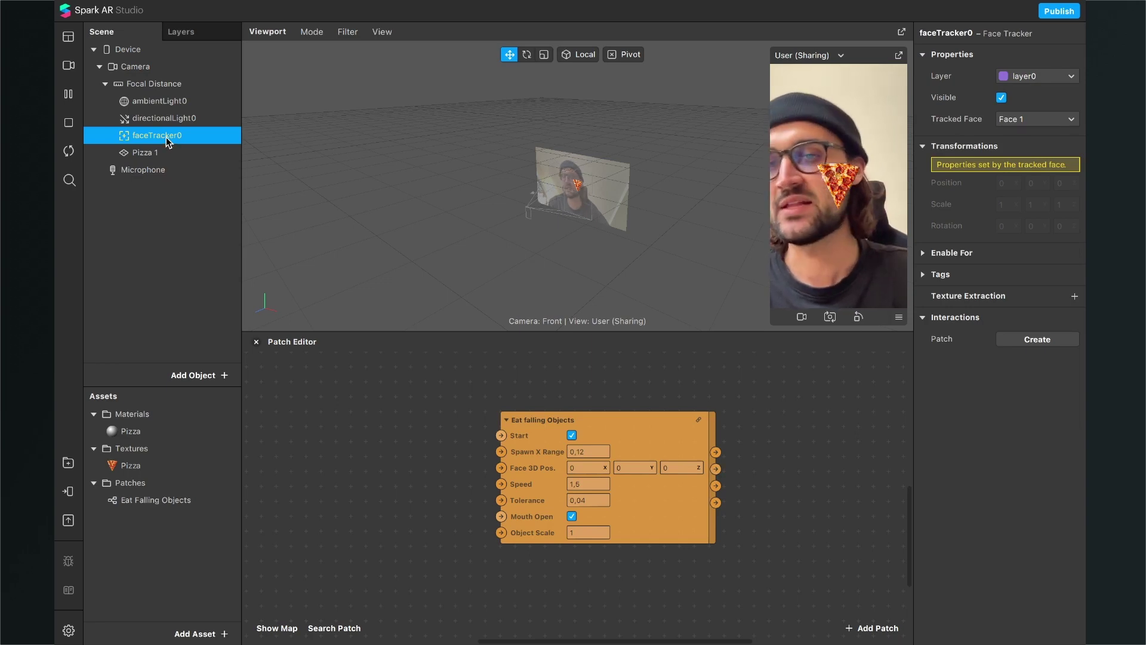
left_click_drag(166, 137, 368, 392)
left_click_drag(363, 447, 356, 440)
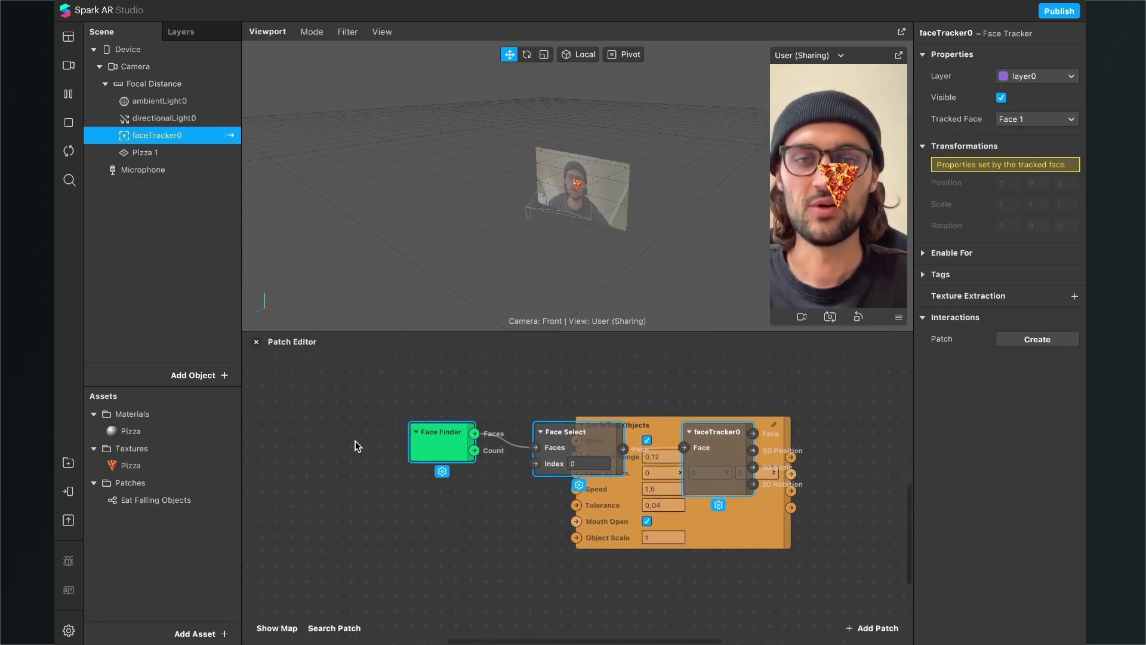
scroll(561, 421, "down", 2)
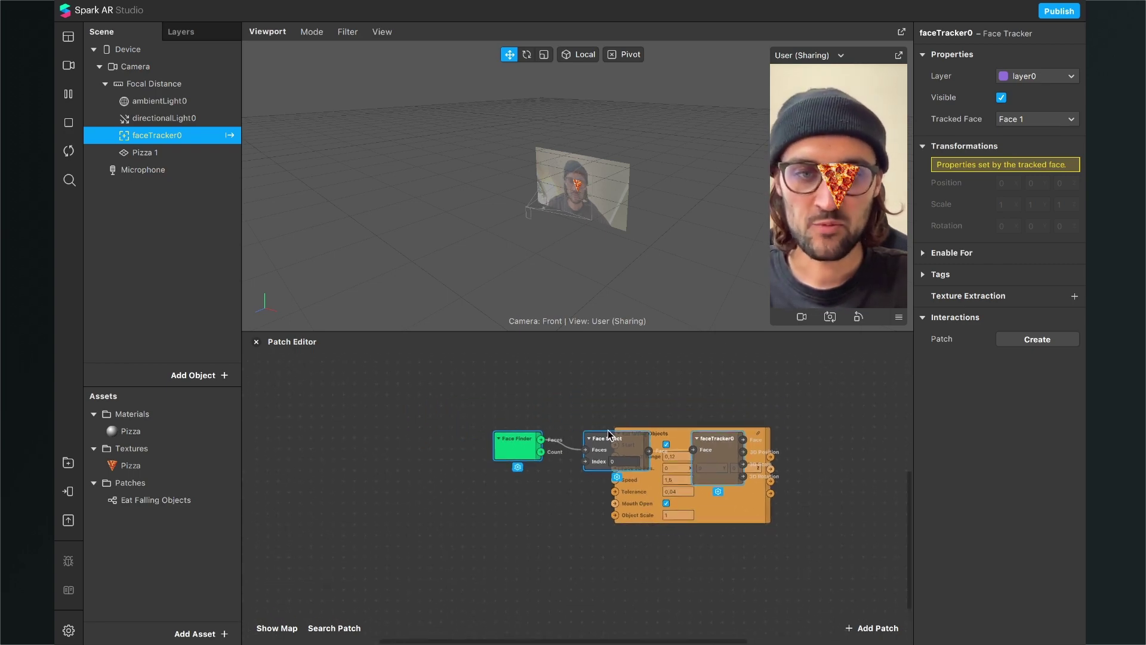
left_click_drag(604, 442, 389, 427)
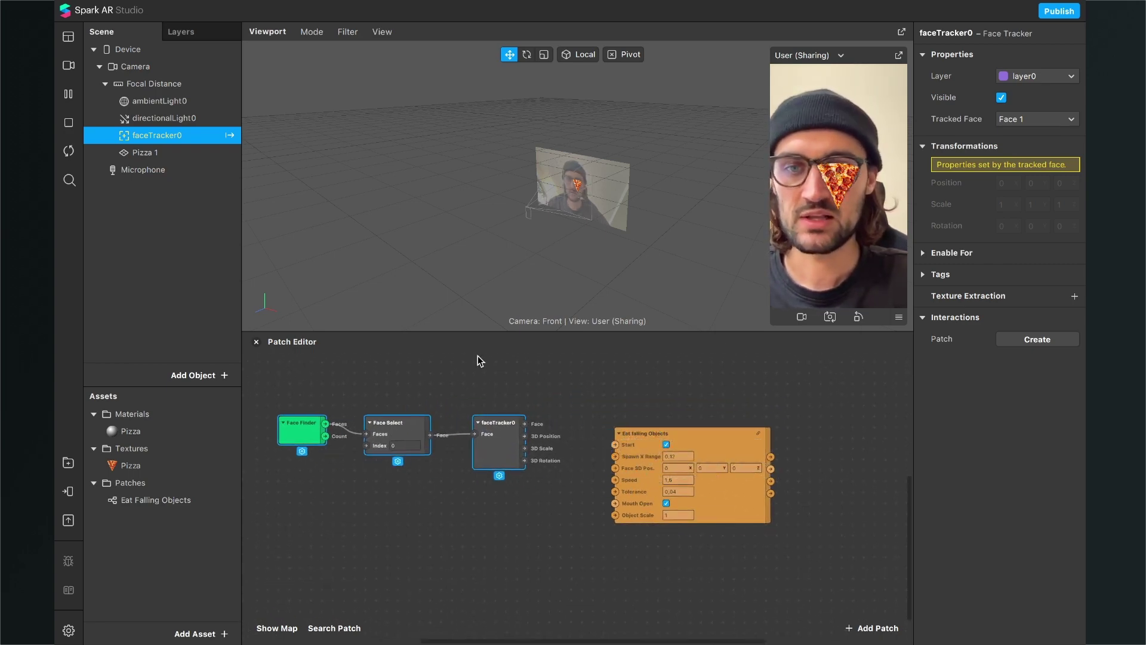
Step: Connect the face tracker's 3D Position output to the Face 3D Pos. input of the Eat falling Objects patch
left_click(483, 388)
scroll(484, 390, "up", 2)
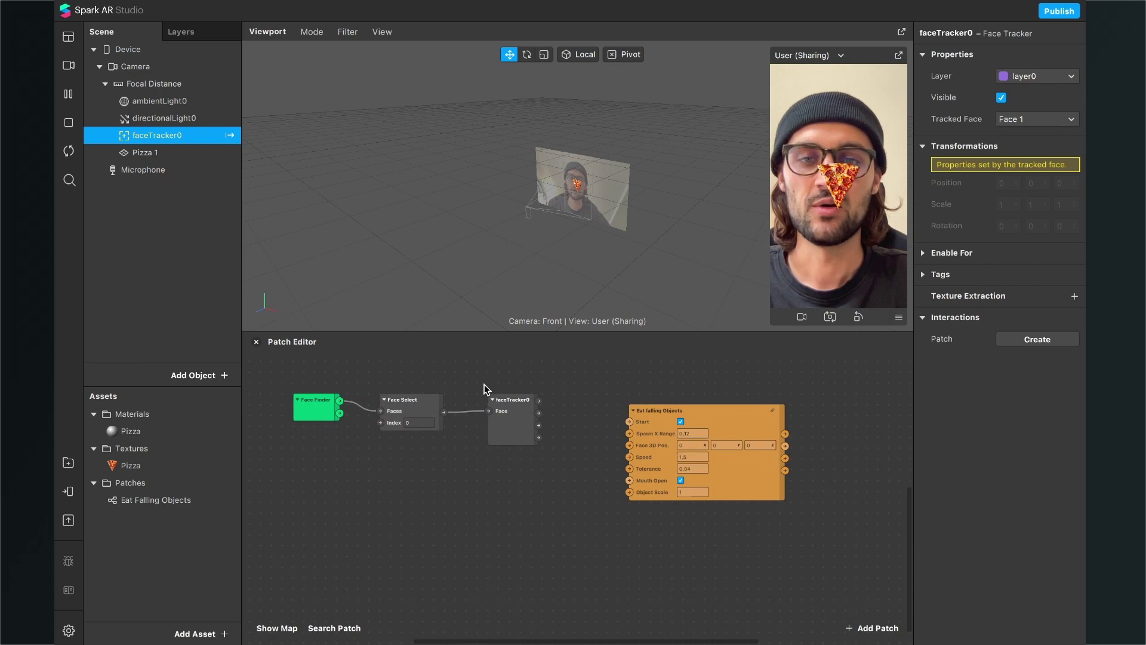
scroll(495, 397, "right", 2)
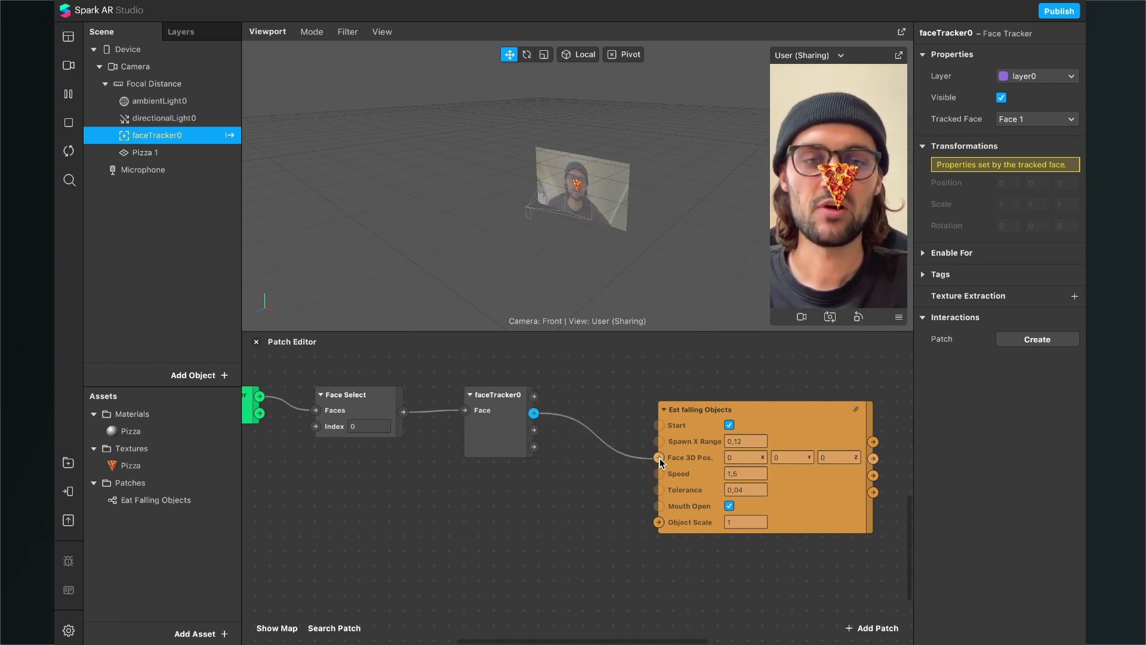
left_click_drag(660, 461, 659, 458)
scroll(587, 476, "down", 2)
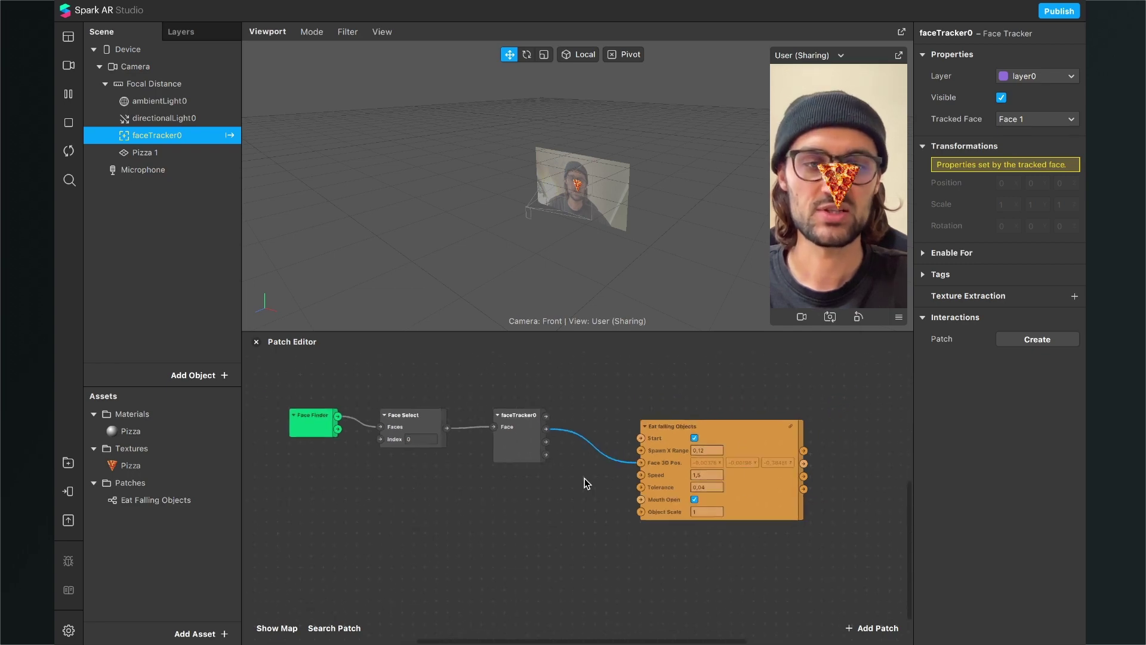
scroll(585, 478, "right", 1)
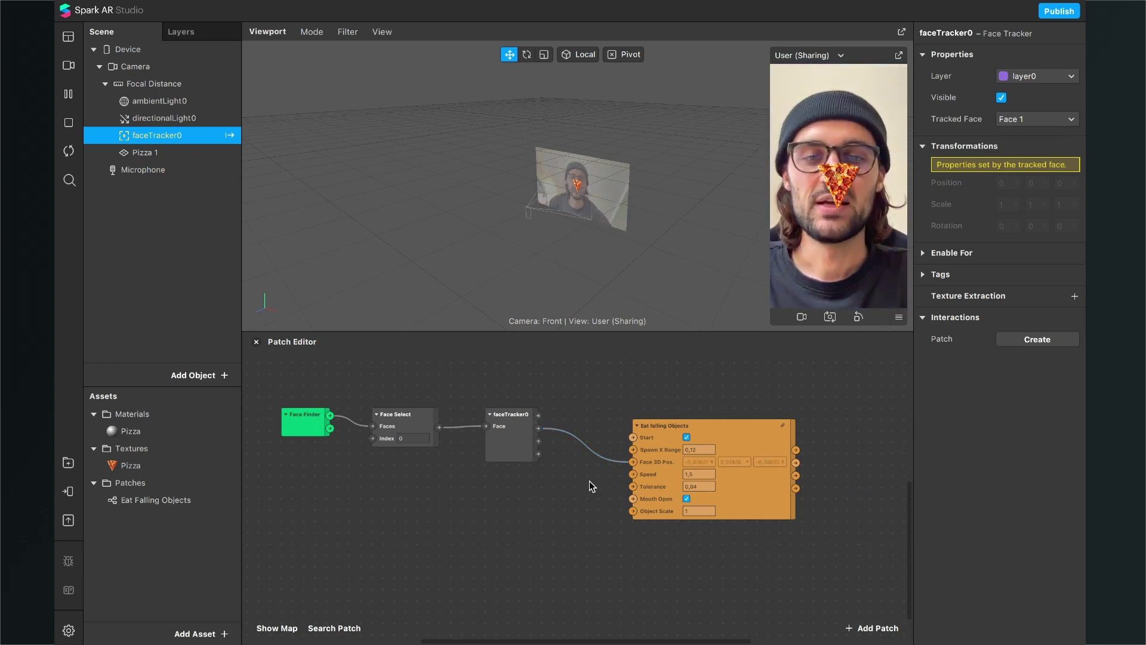
scroll(590, 481, "down", 2)
scroll(590, 481, "right", 2)
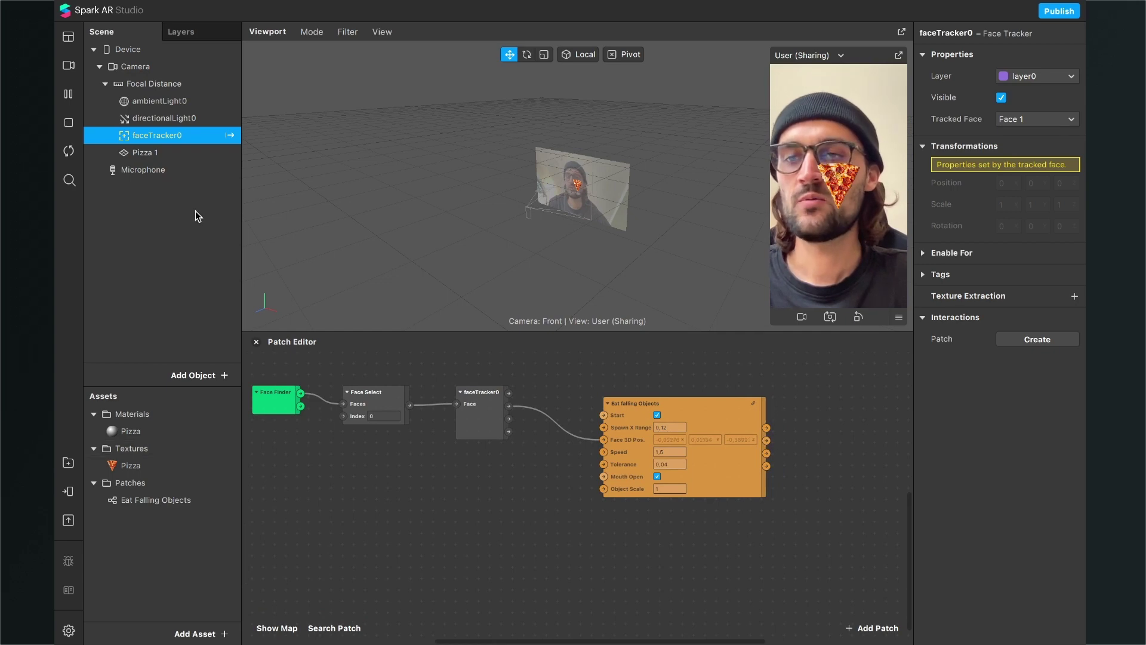
Step: Create patches for the Visible, Position and Scale properties of the Pizza 1 plane
left_click(140, 154)
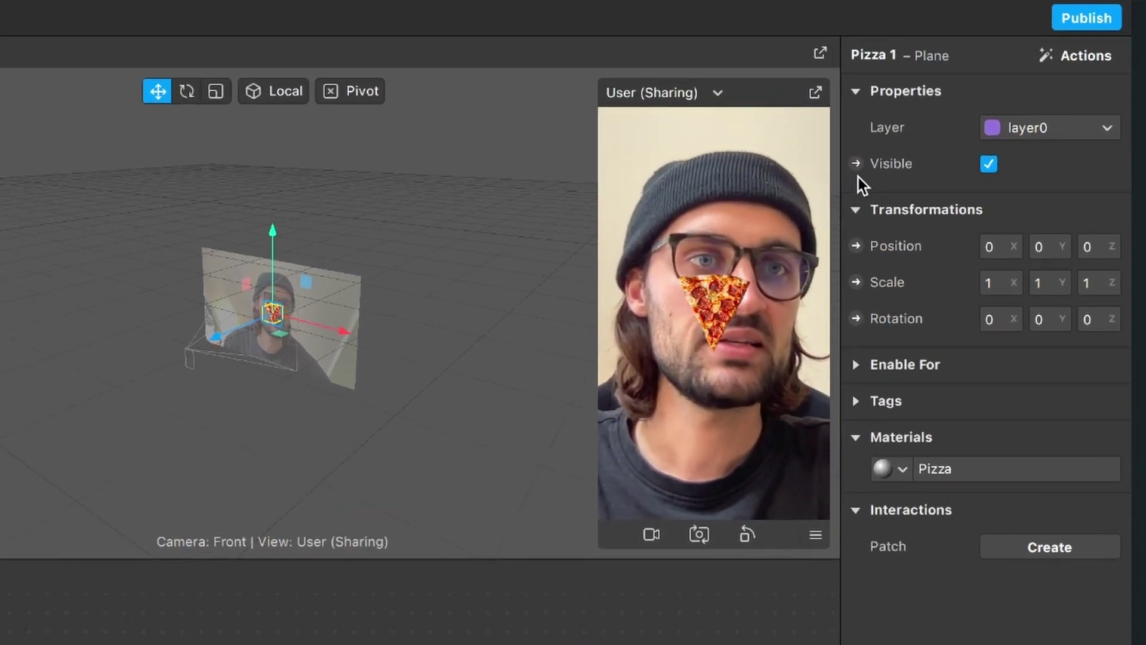
left_click(855, 247)
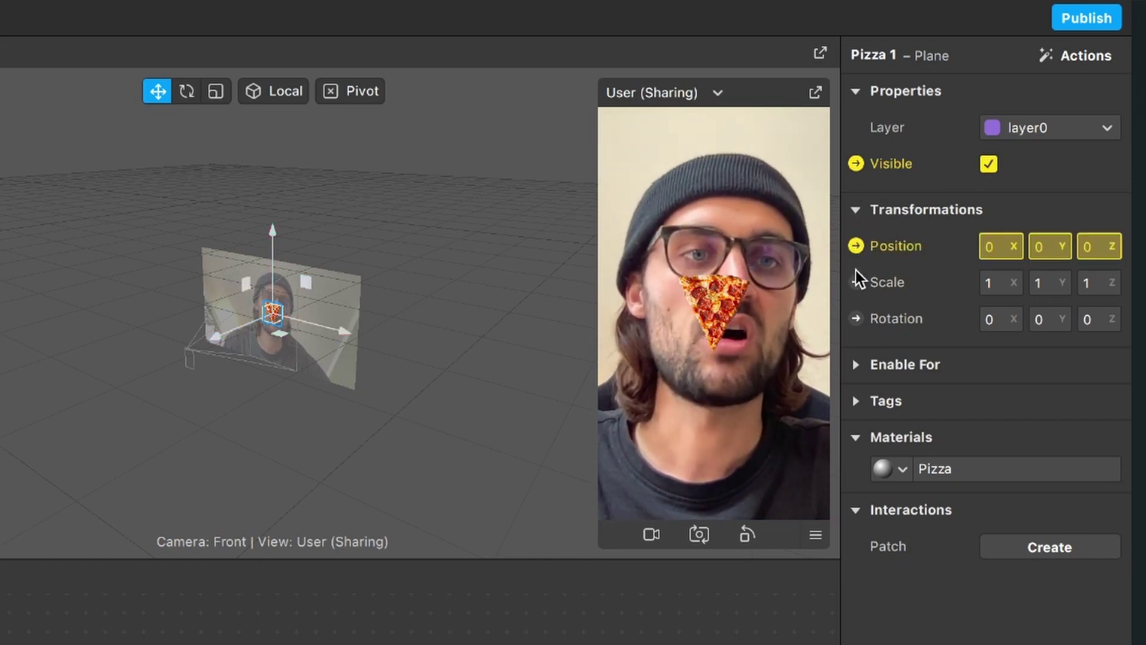
left_click(856, 285)
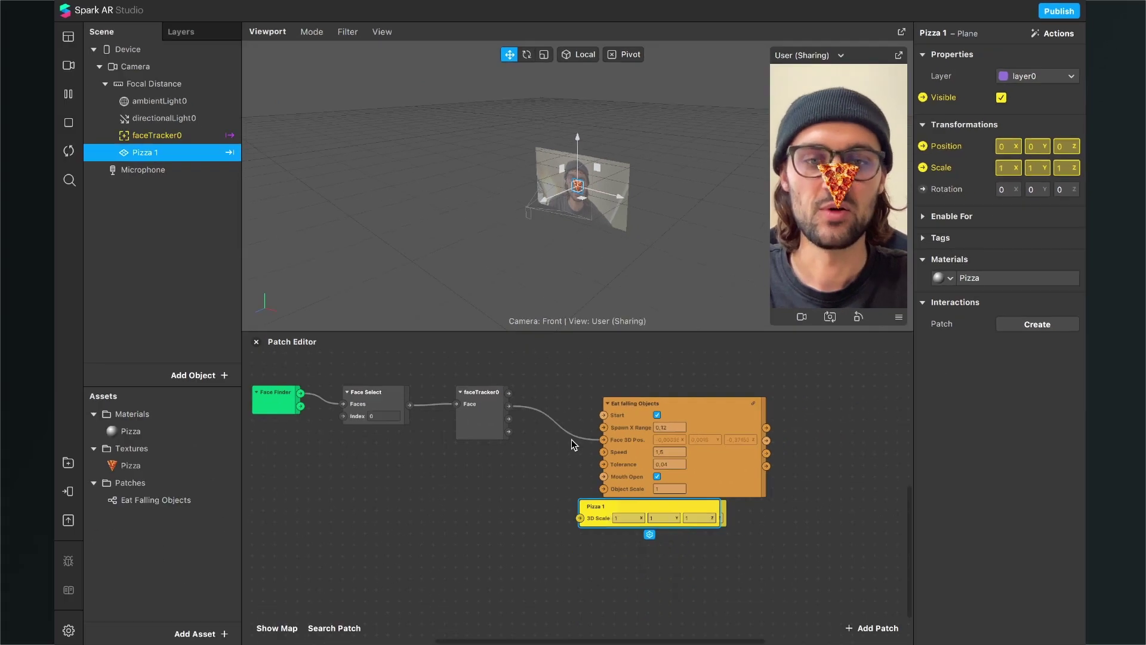
Step: Arrange Pizza 1's 3D Scale, 3D Position and Visible patches on the output side of the Eat falling Objects patch
scroll(571, 445, "right", 3)
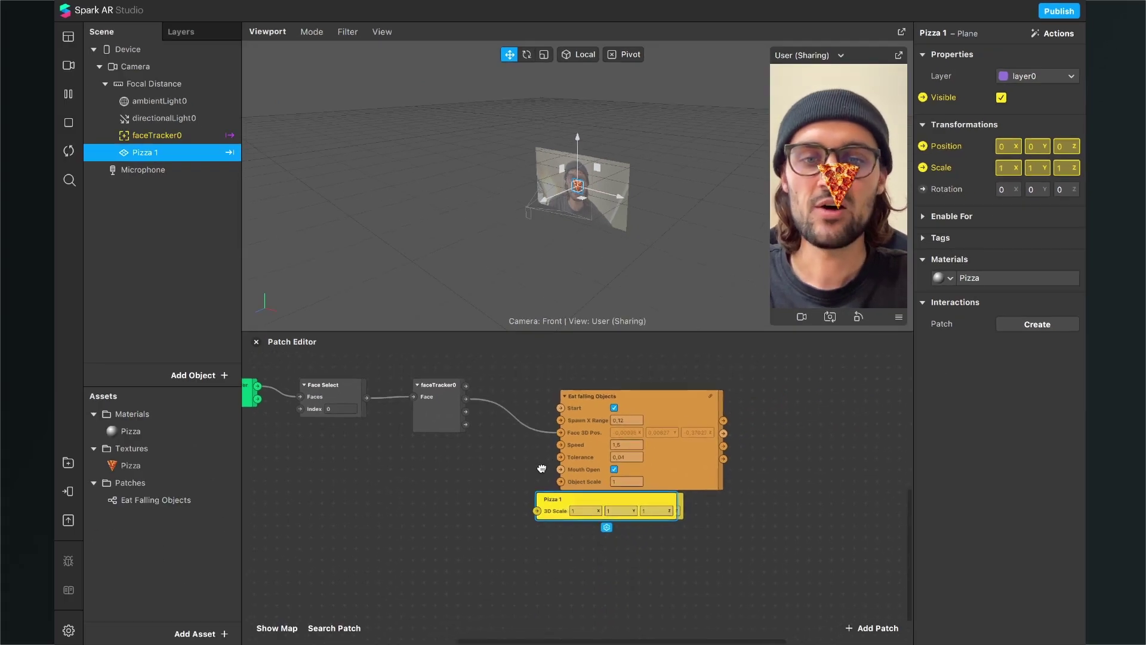
left_click_drag(558, 508, 808, 394)
left_click_drag(611, 502, 848, 421)
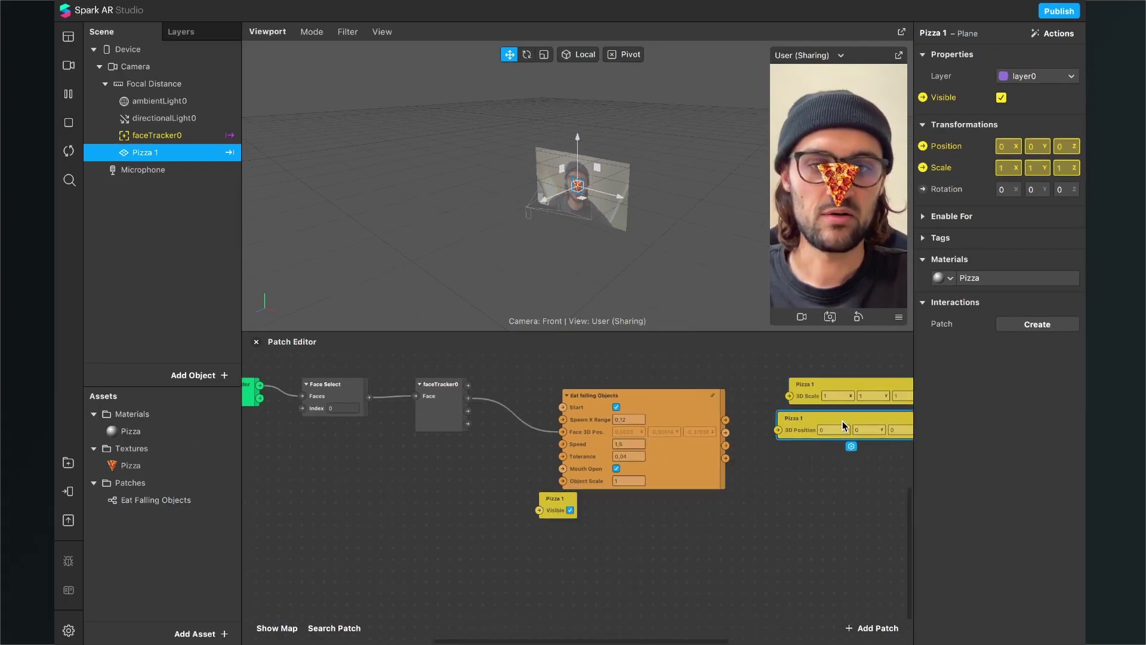
scroll(725, 448, "right", 3)
left_click_drag(493, 494, 789, 478)
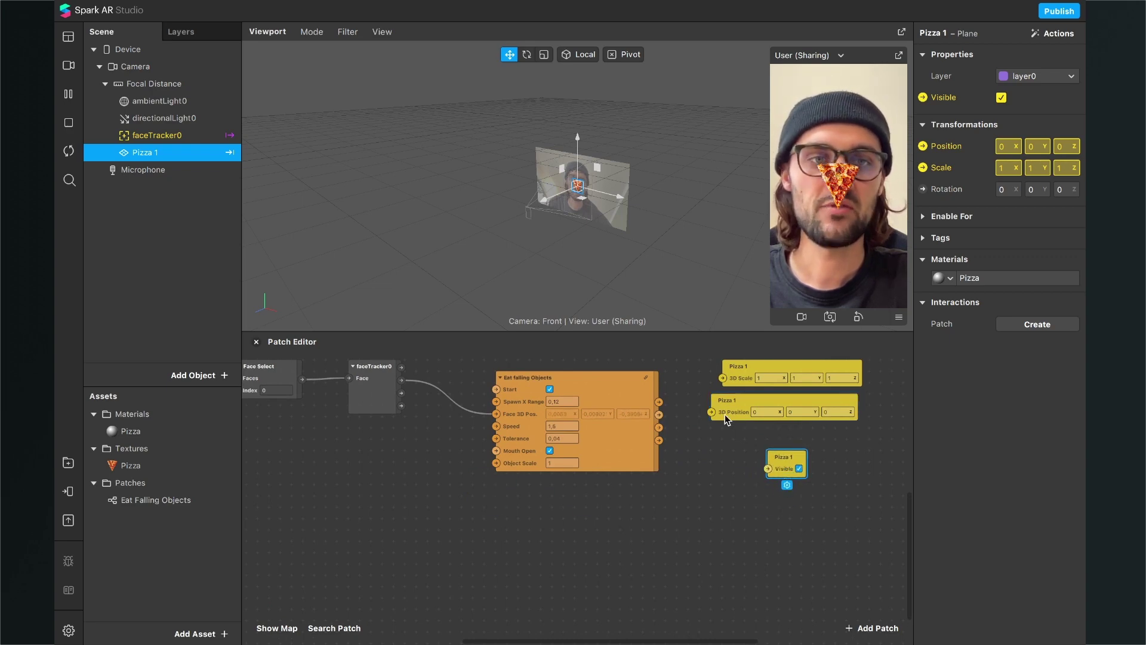
scroll(724, 415, "up", 4)
left_click(525, 418)
scroll(525, 421, "right", 3)
scroll(525, 420, "down", 2)
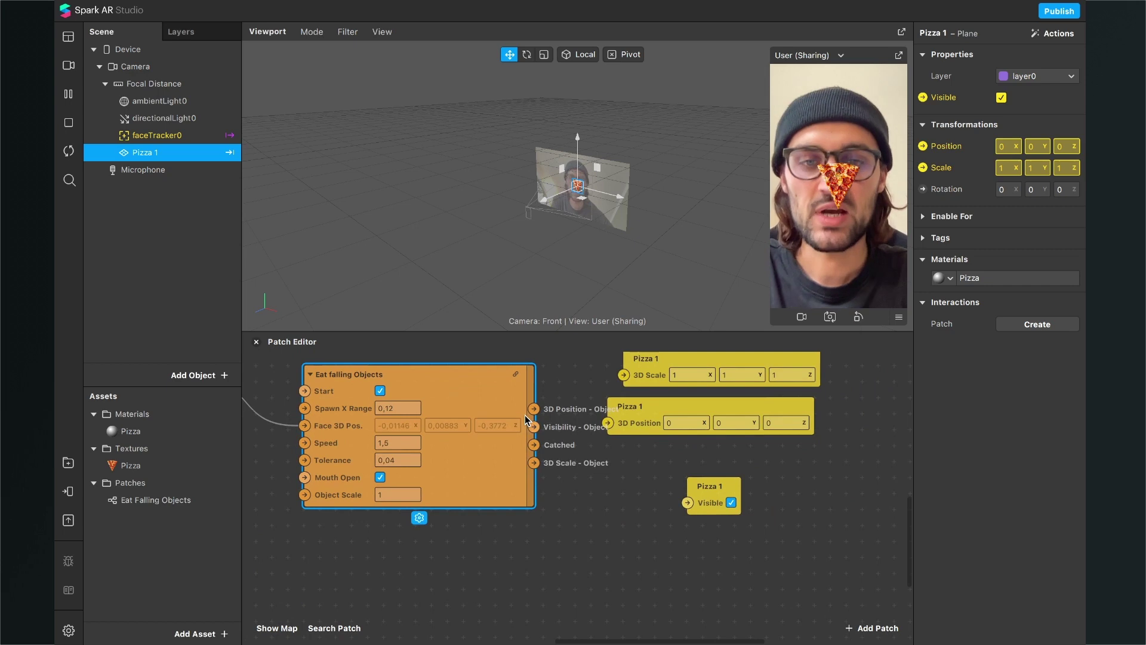
left_click_drag(664, 404, 707, 410)
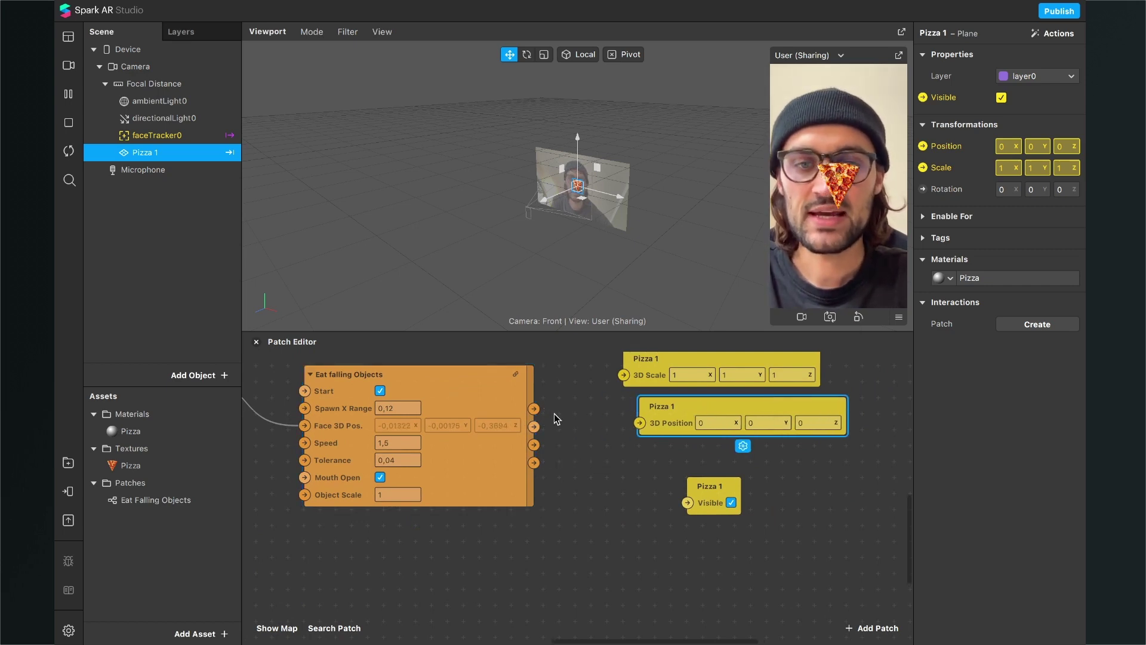
Step: Connect the Eat falling Objects patch's 3D Position, Visibility and 3D Scale outputs to the matching Pizza 1 patches
scroll(556, 407, "up", 2)
scroll(555, 407, "up", 1)
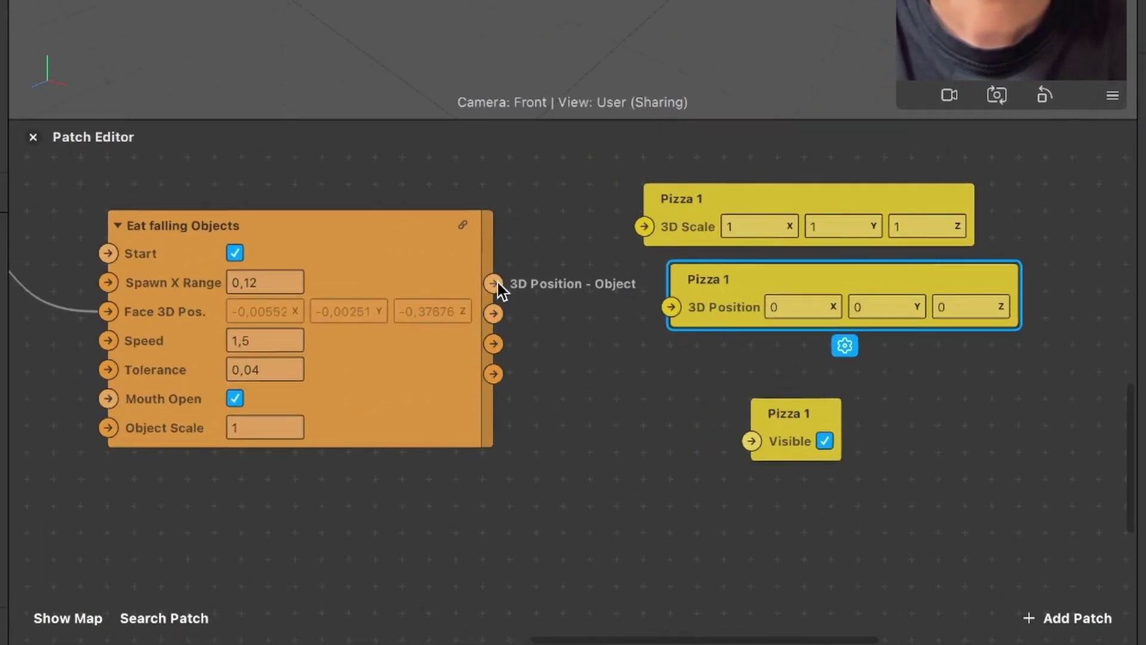
left_click_drag(494, 283, 669, 304)
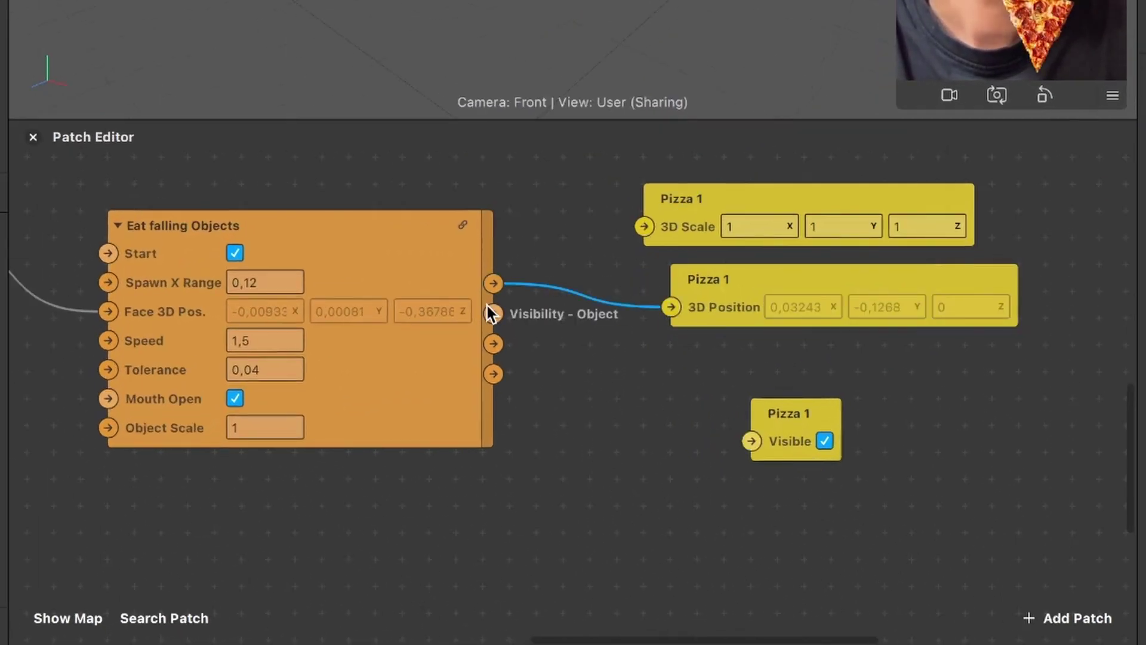
left_click_drag(493, 314, 754, 443)
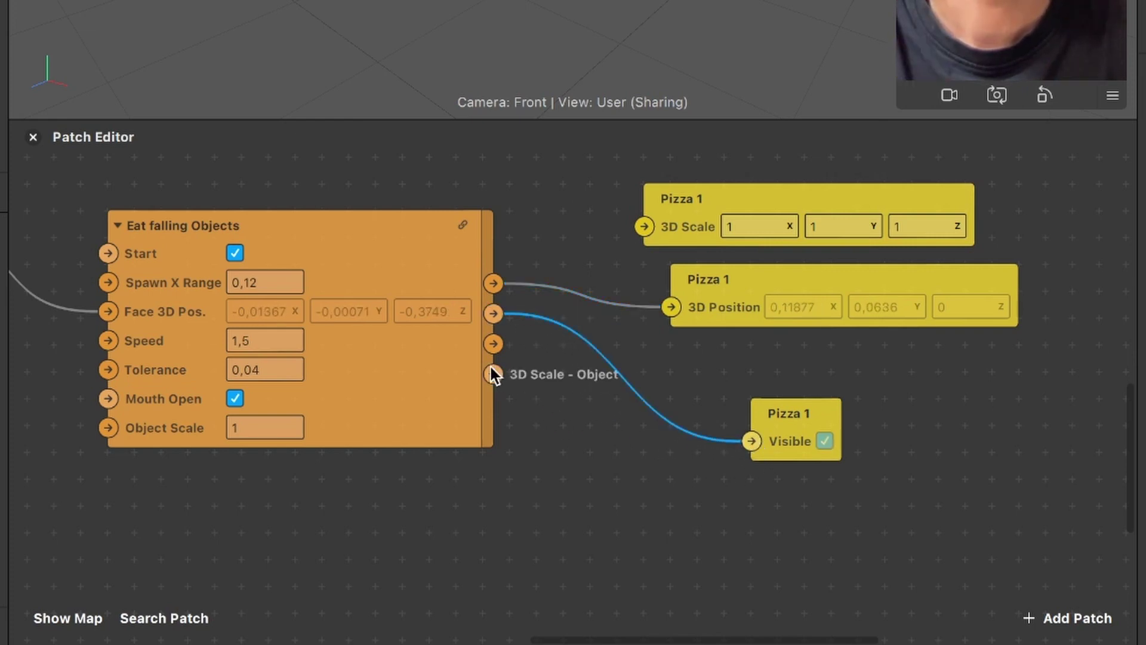
left_click_drag(490, 366, 762, 373)
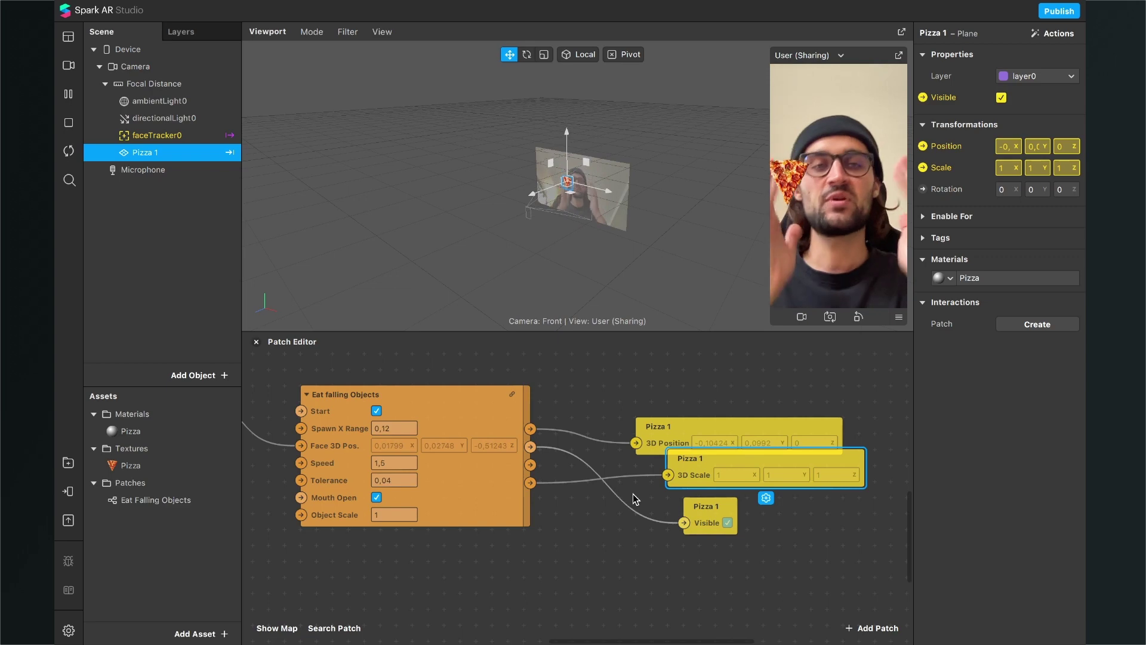
Step: Add a Mouth Open patch and place it below the face tracker patch, before the Eat falling Objects patch
scroll(374, 558, "left", 5)
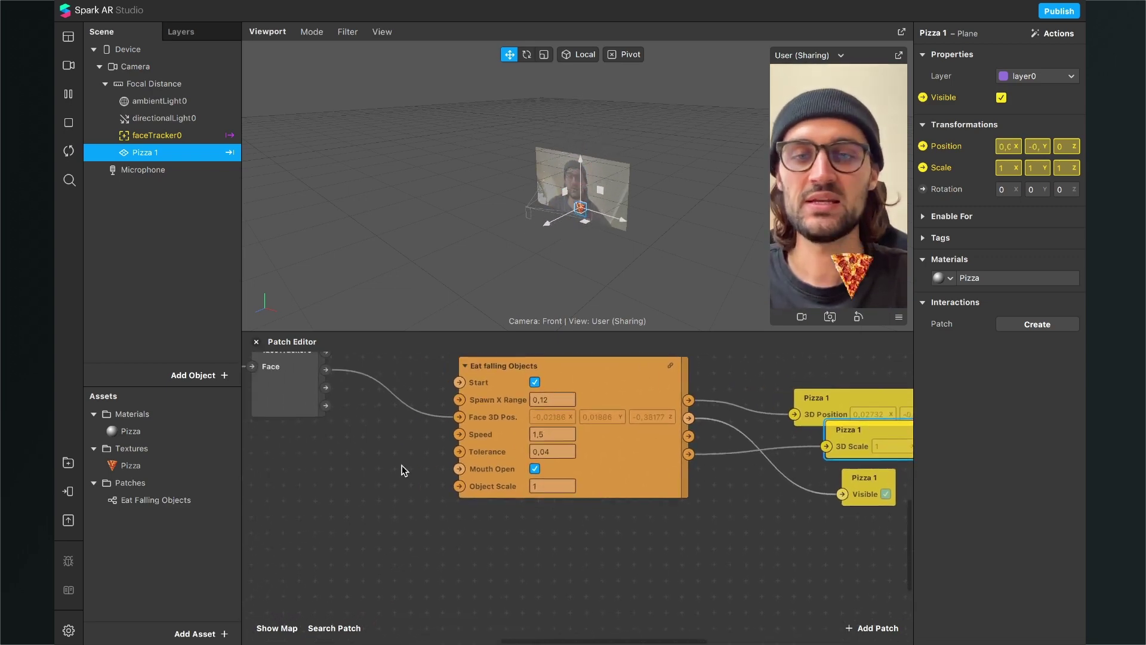
scroll(484, 504, "left", 3)
scroll(484, 504, "down", 2, "ctrl")
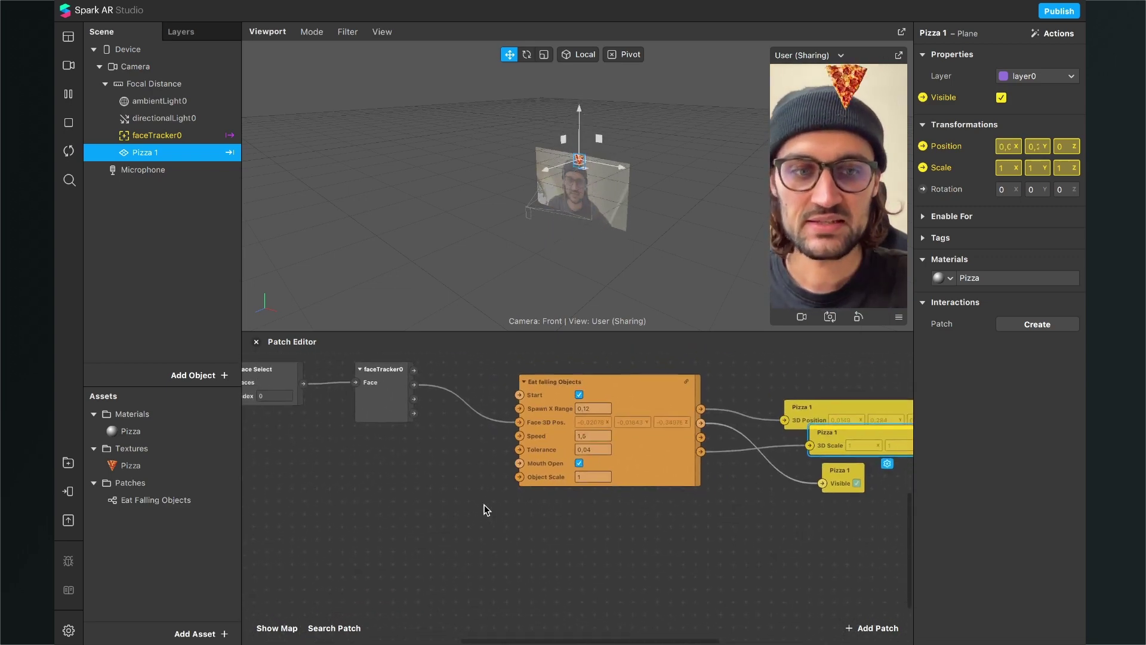
left_click(872, 628)
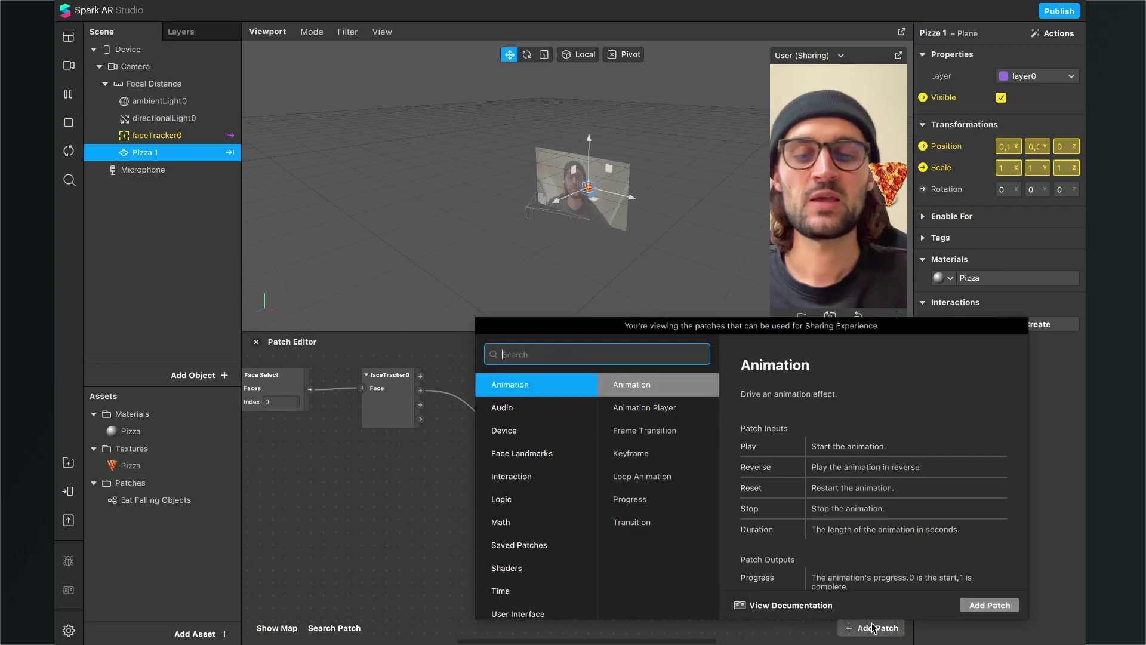
type("mout")
key("Down")
key("Return")
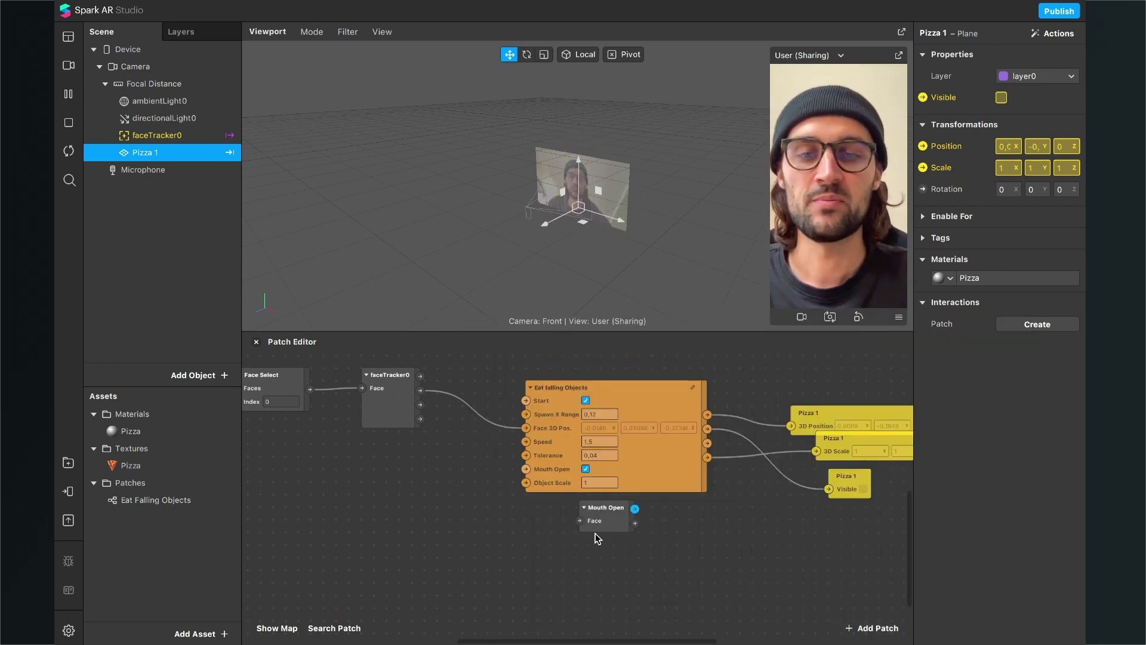
left_click_drag(604, 522, 411, 464)
scroll(415, 471, "left", 3)
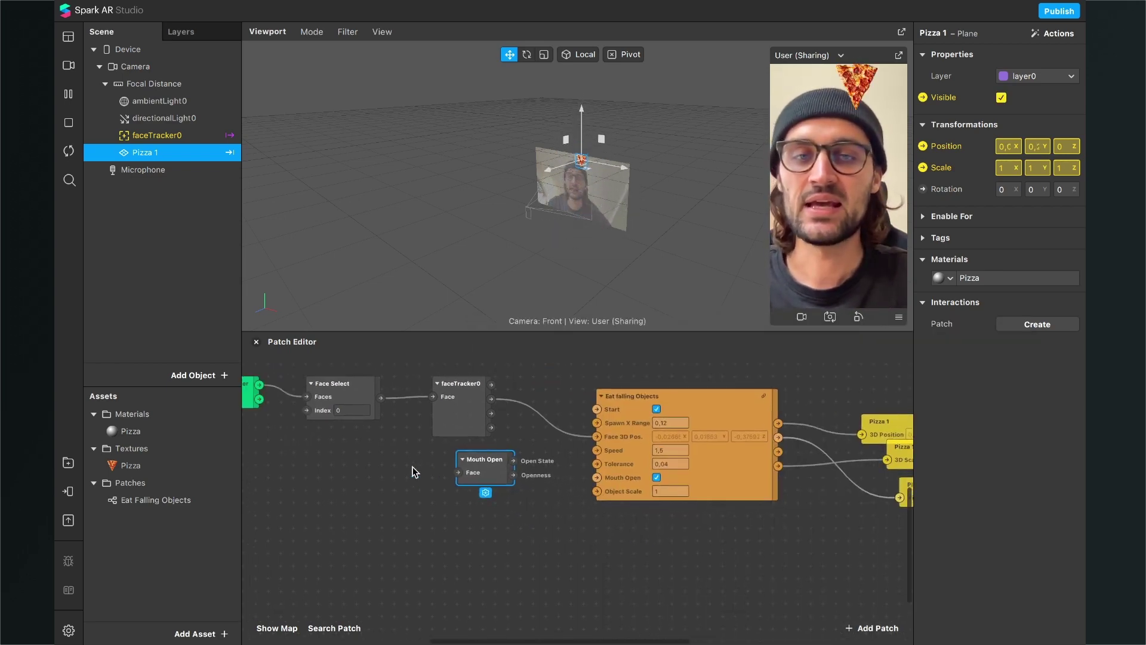
left_click_drag(435, 421, 411, 420)
left_click_drag(476, 463, 488, 475)
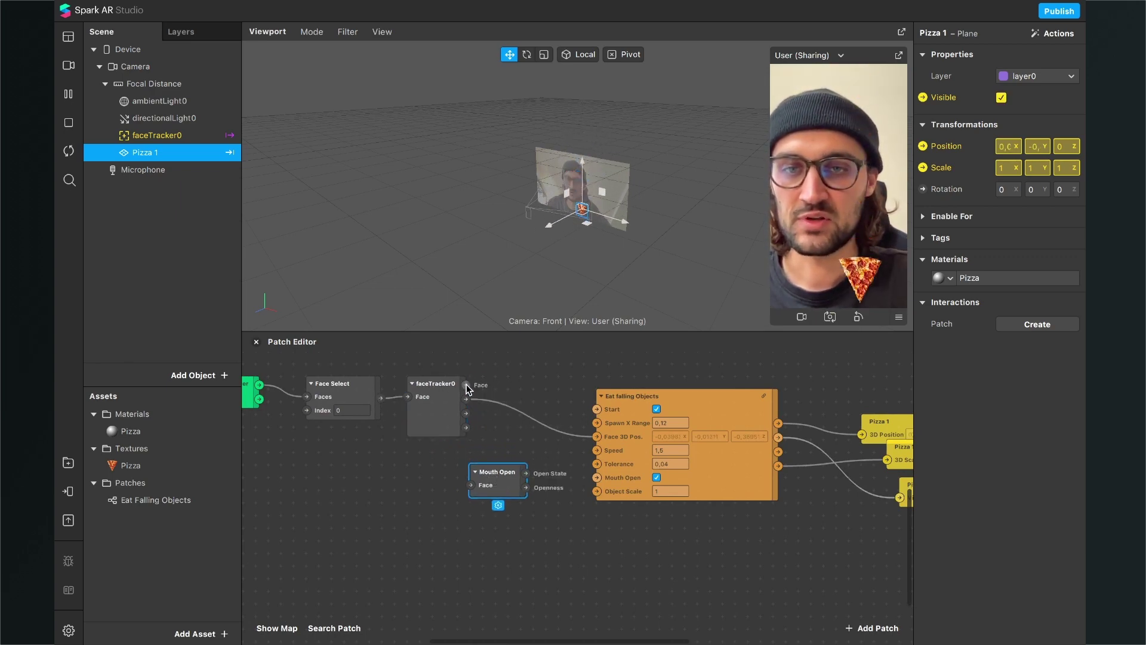
Step: Connect the face tracker's Face output to the Mouth Open patch and its Open State to the Mouth Open input of Eat falling Objects
left_click_drag(469, 388, 473, 490)
left_click(499, 488)
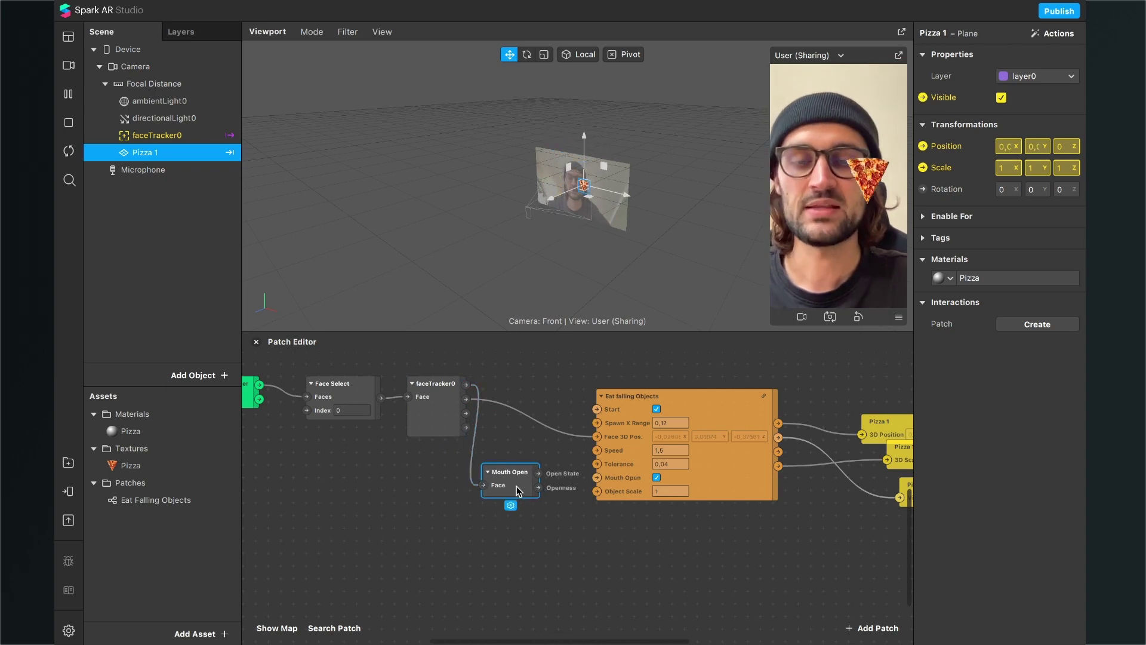
scroll(517, 486, "up", 3)
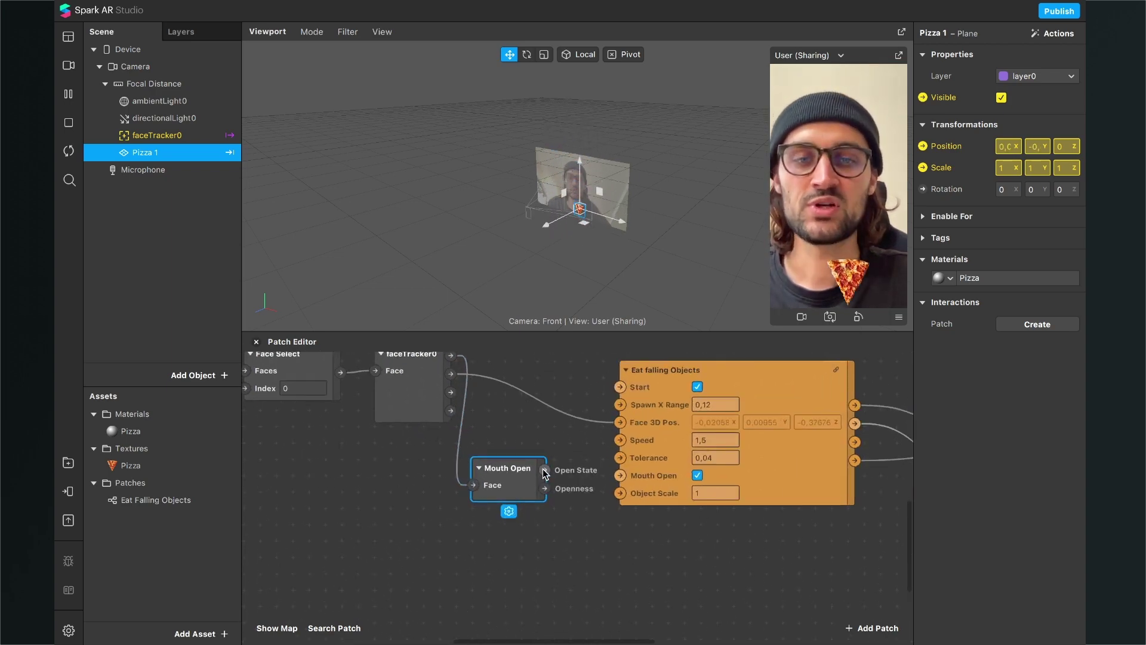
left_click_drag(548, 471, 618, 474)
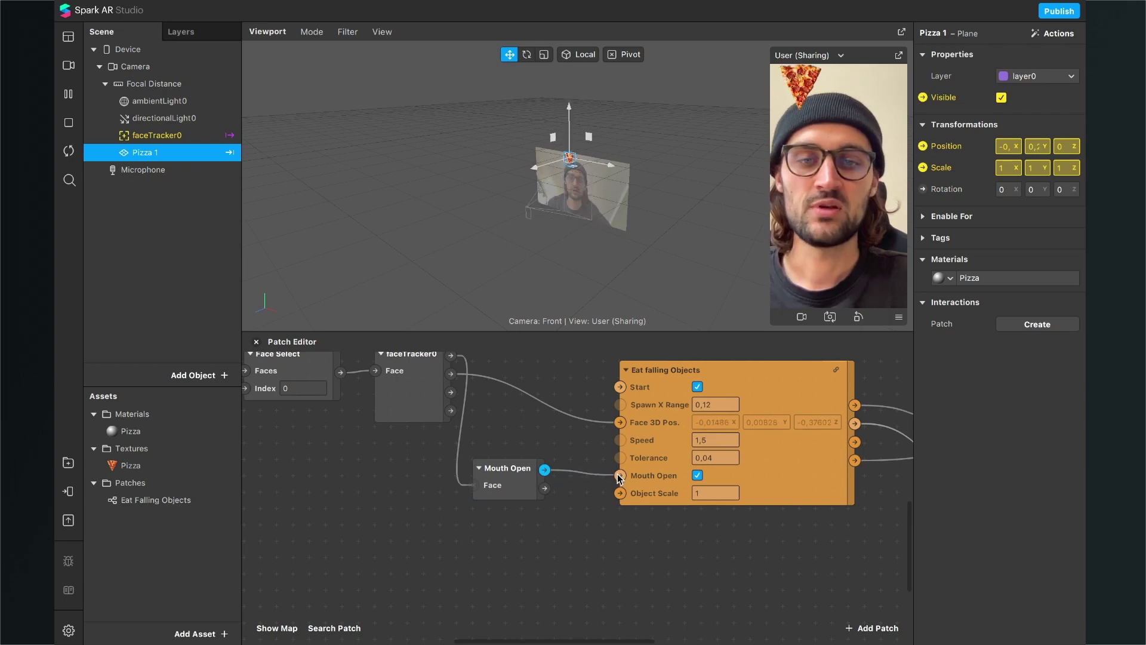
Step: Move Pizza 1's 3D Scale patch below its Visible patch
scroll(618, 475, "right", 2)
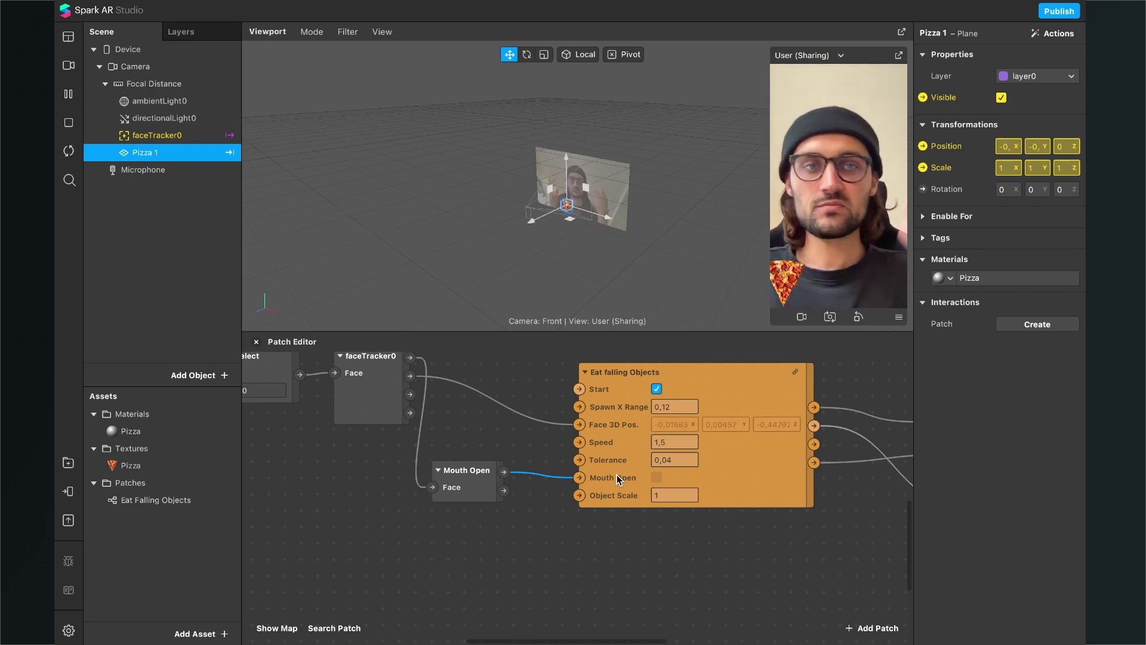
scroll(669, 486, "down", 3, "ctrl")
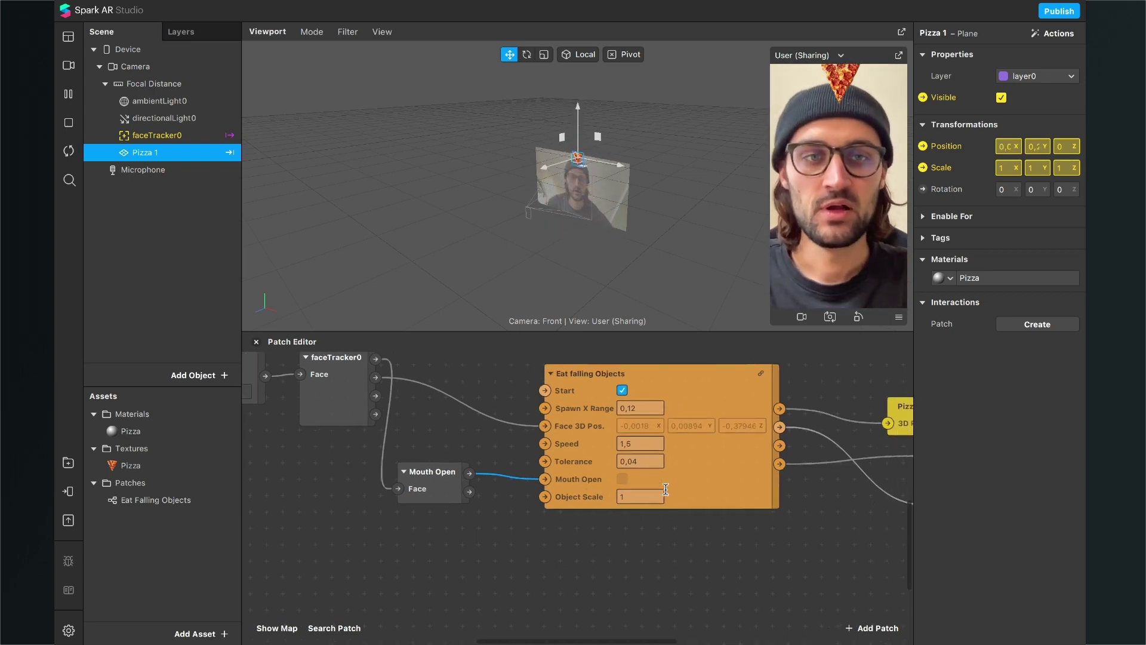
scroll(662, 497, "right", 5)
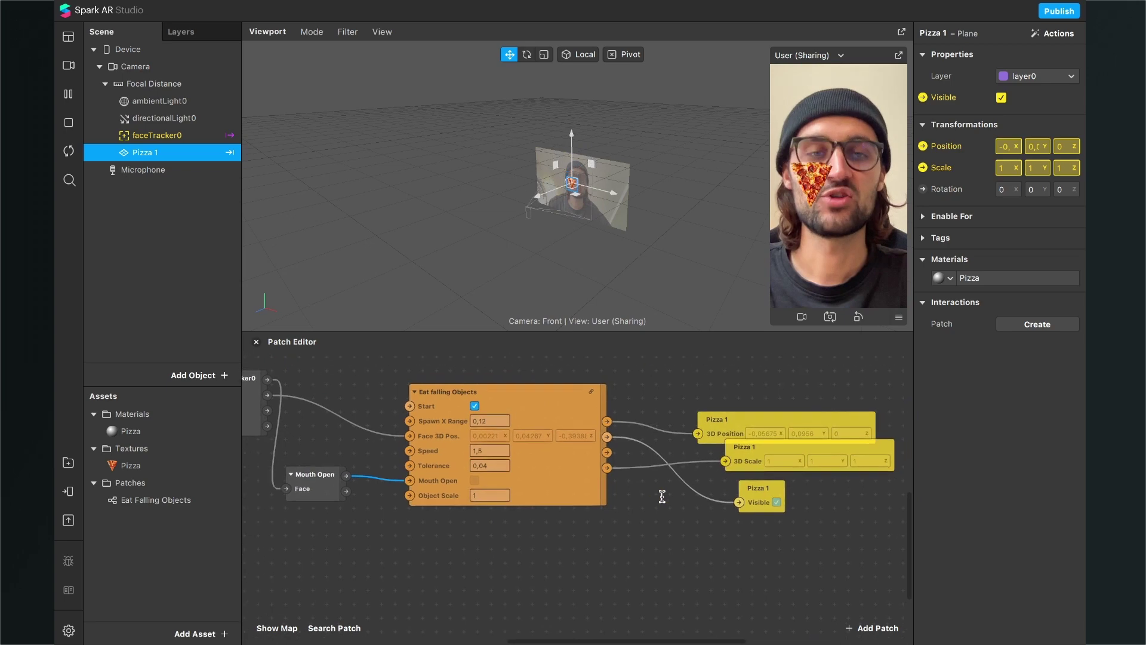
left_click_drag(745, 471, 759, 566)
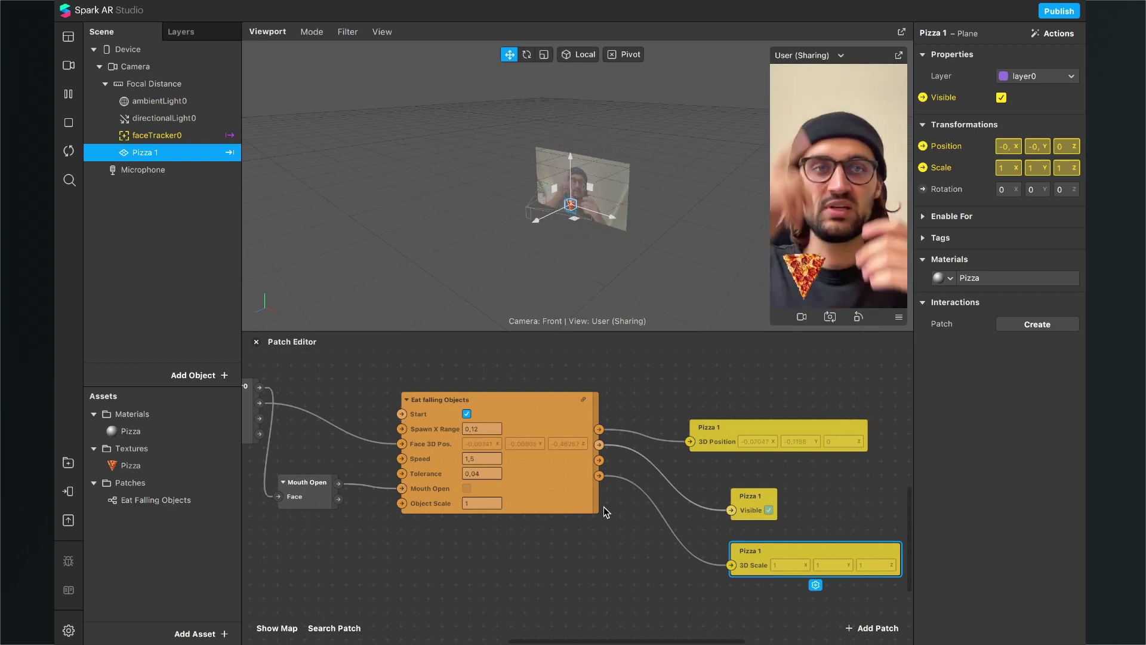
Step: Add a Screen Tap patch to the patch graph
scroll(393, 537, "left", 3)
scroll(393, 536, "up", 2)
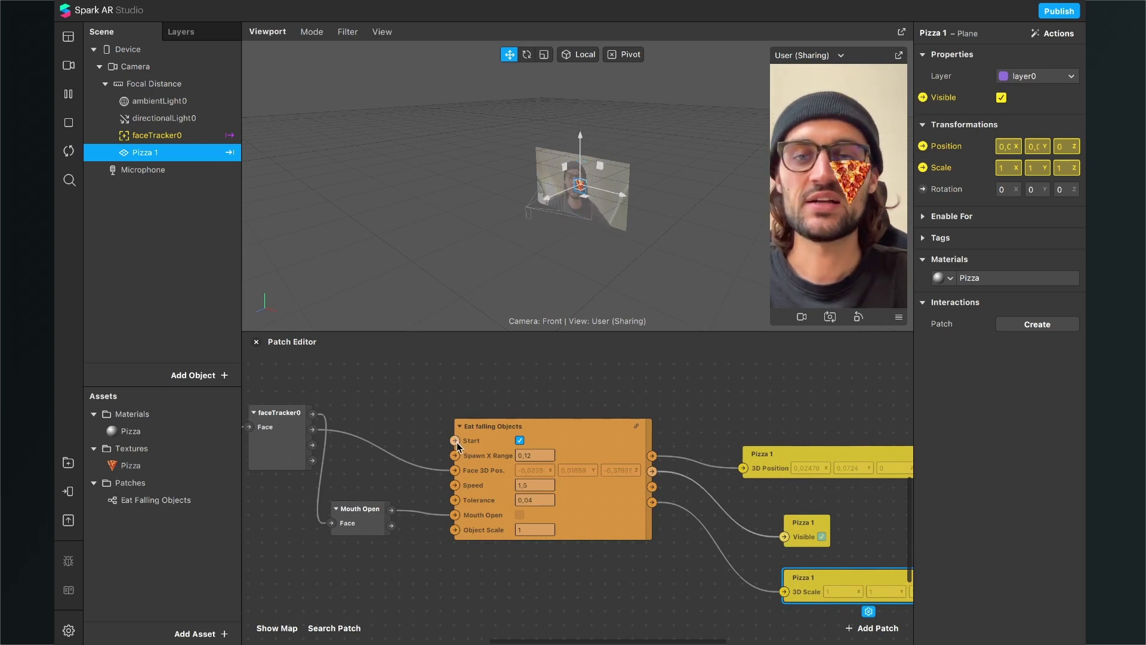
scroll(523, 488, "down", 3, "ctrl")
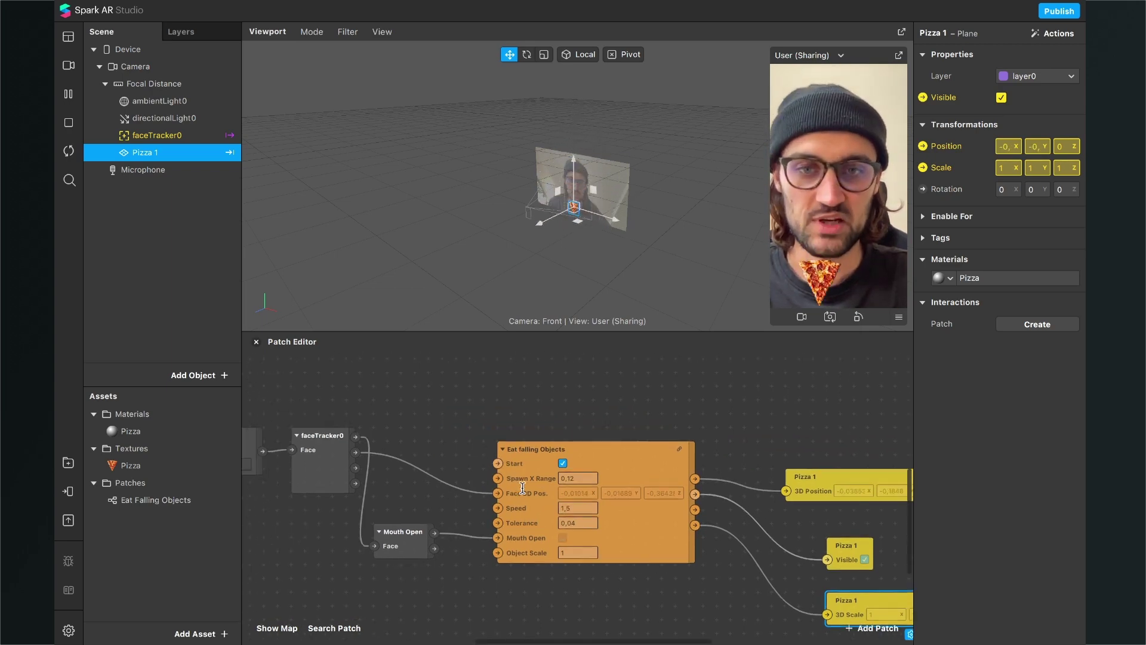
left_click(865, 627)
type("tap")
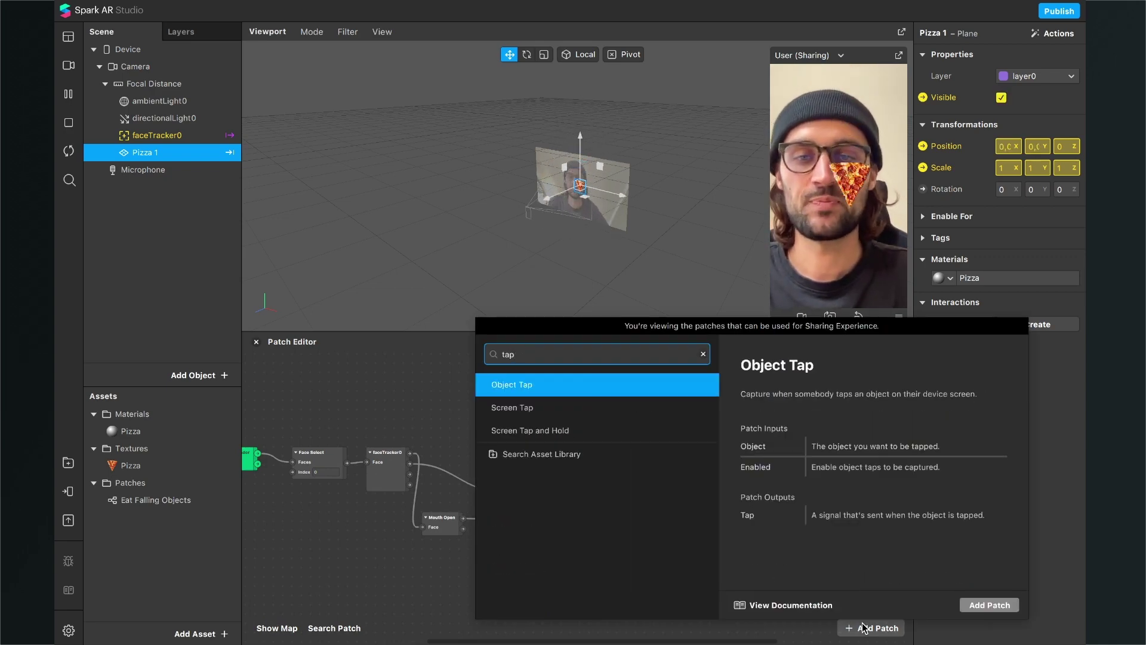
key("Down")
key("Return")
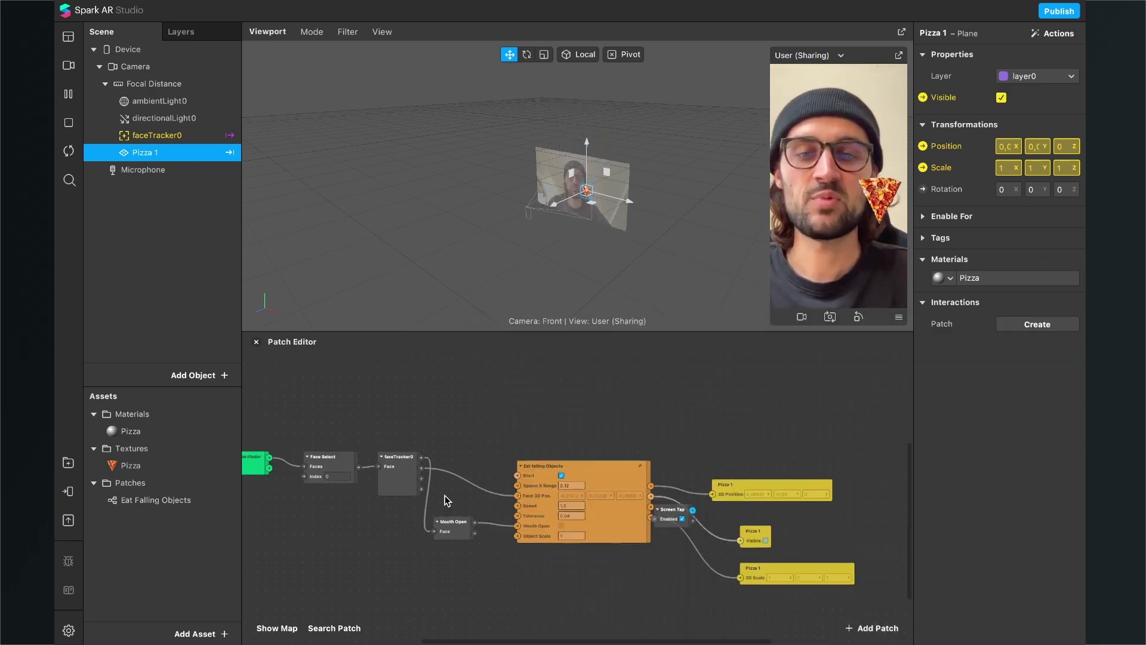
scroll(709, 532, "right", 5)
scroll(686, 478, "left", 3)
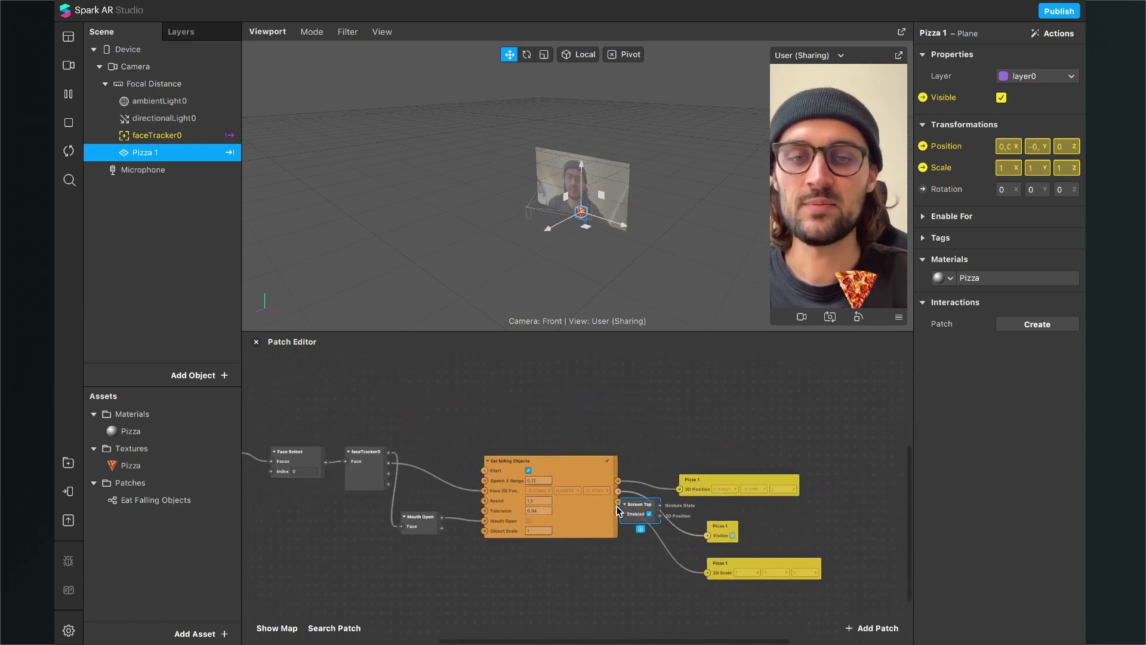
Step: Place the Screen Tap patch above the face tracker patch and connect the Switch output to the Start input of Eat falling Objects
left_click_drag(648, 512, 388, 378)
scroll(388, 382, "up", 2)
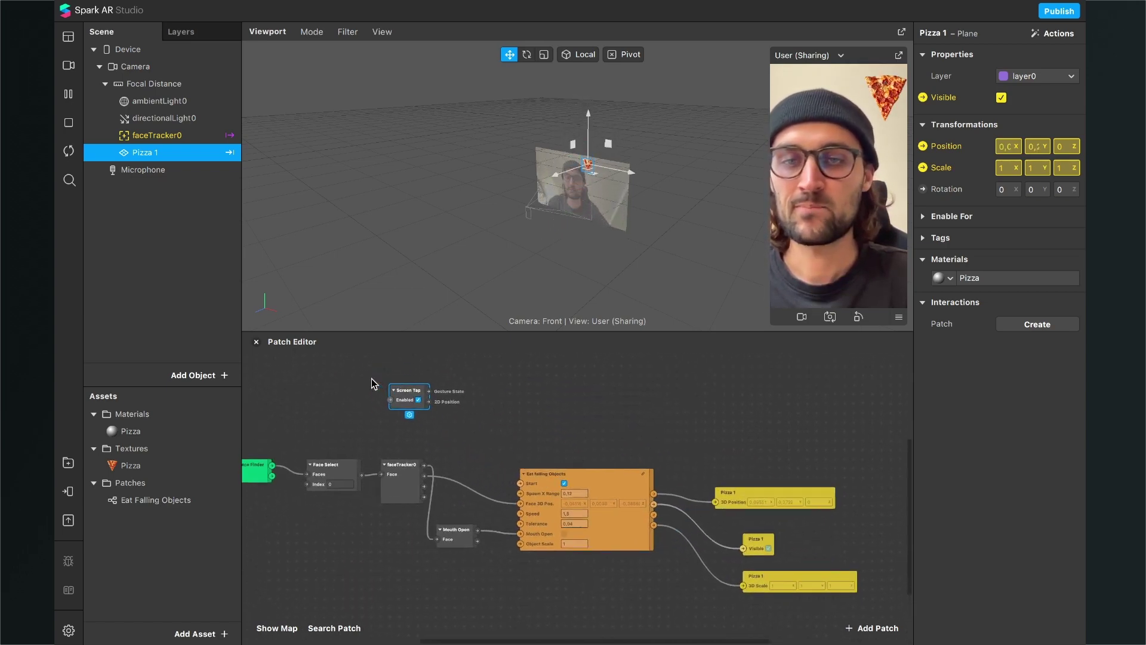
scroll(448, 409, "up", 2)
left_click(412, 396)
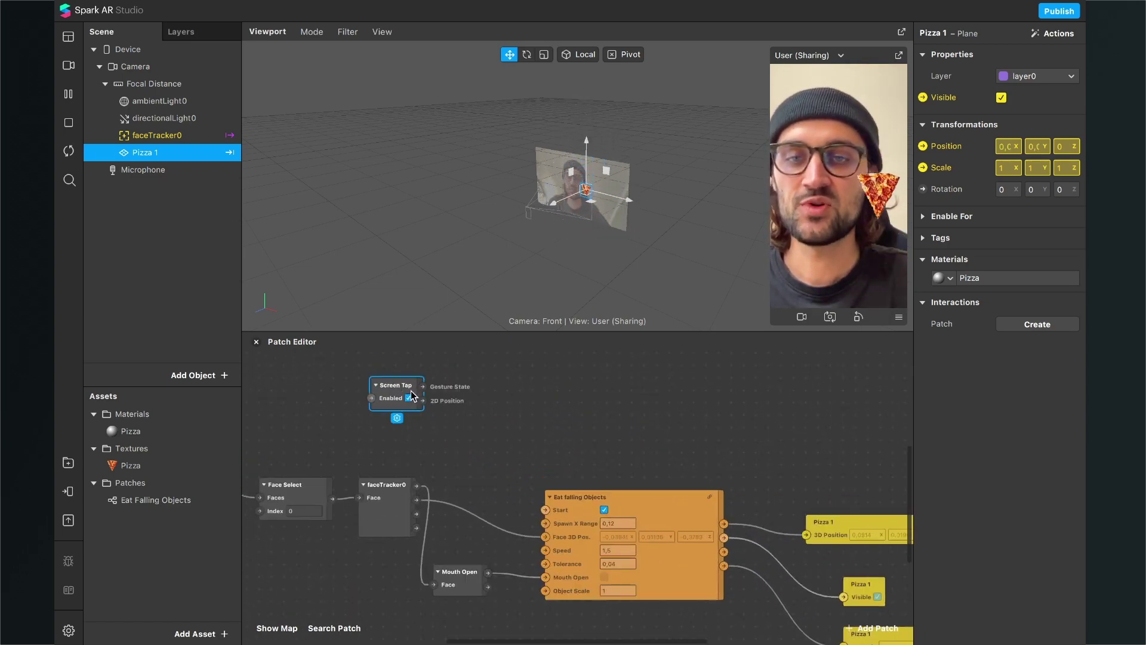
left_click_drag(526, 407, 547, 511)
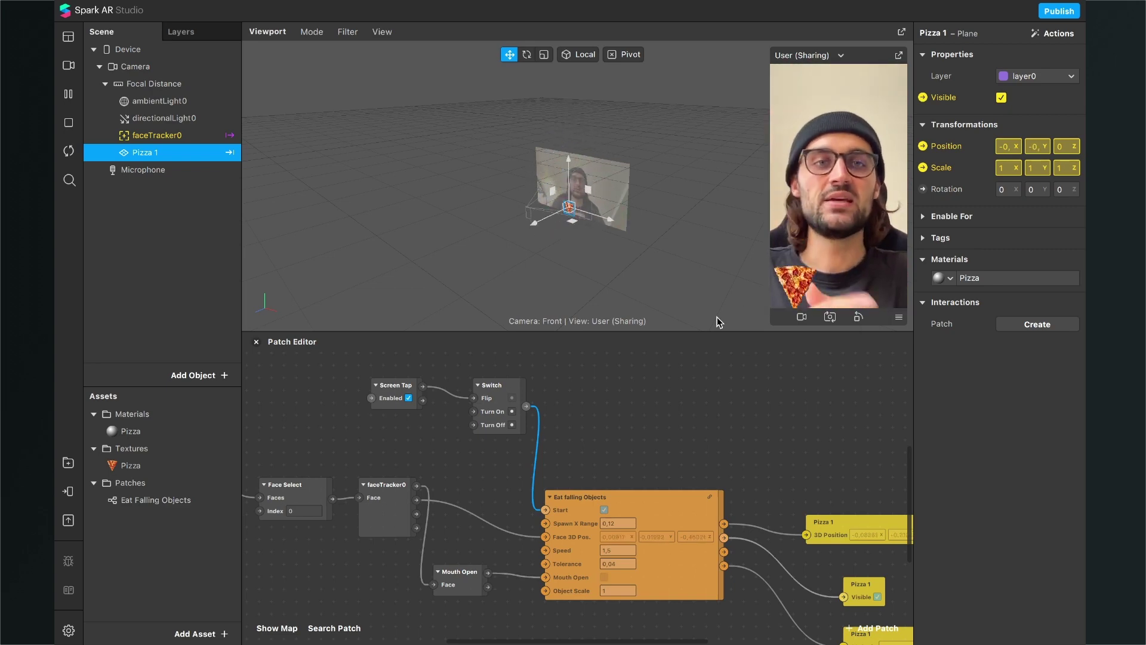
Step: Duplicate the Eat falling Objects patch and place the copy below the original
scroll(626, 433, "down", 2)
left_click(657, 544)
scroll(658, 545, "down", 3)
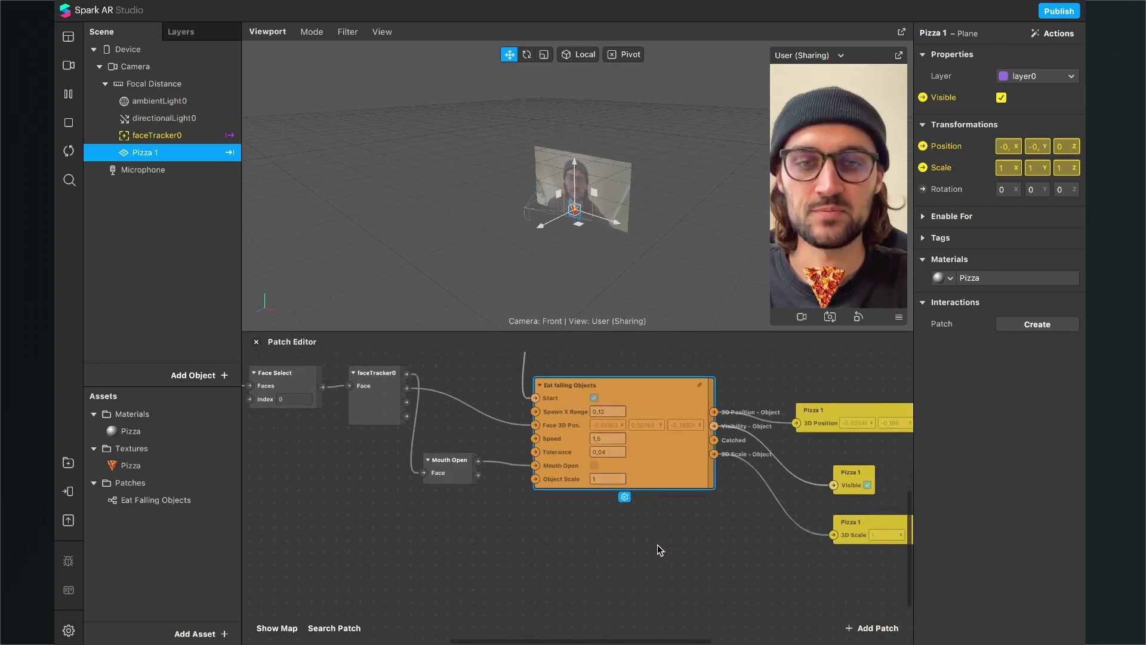
right_click(651, 483)
left_click(604, 562)
left_click(668, 491)
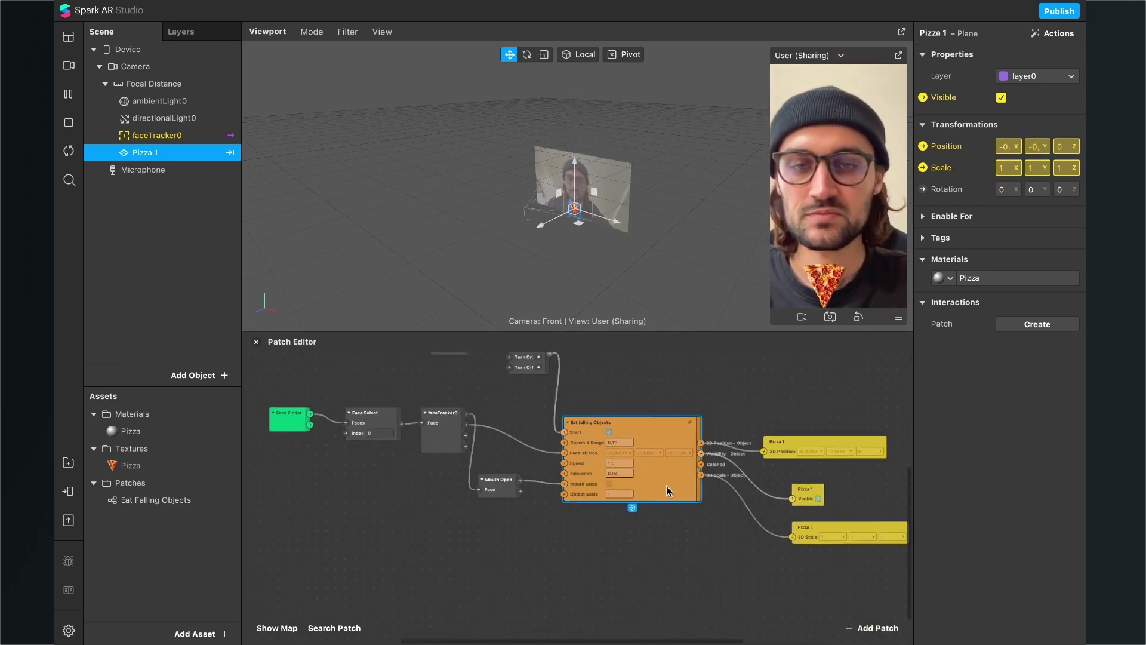
key("ctrl+d")
scroll(705, 484, "down", 2)
left_click_drag(743, 478, 662, 561)
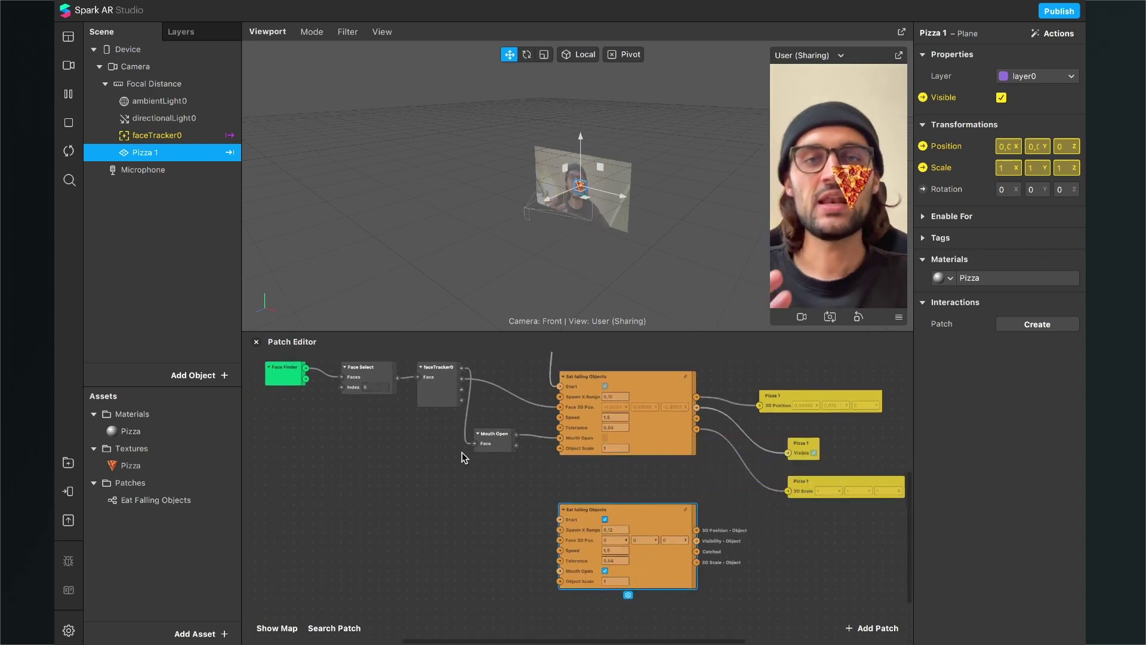
Step: Add a plane to the scene and name it Pizza 2
left_click(194, 275)
left_click(197, 375)
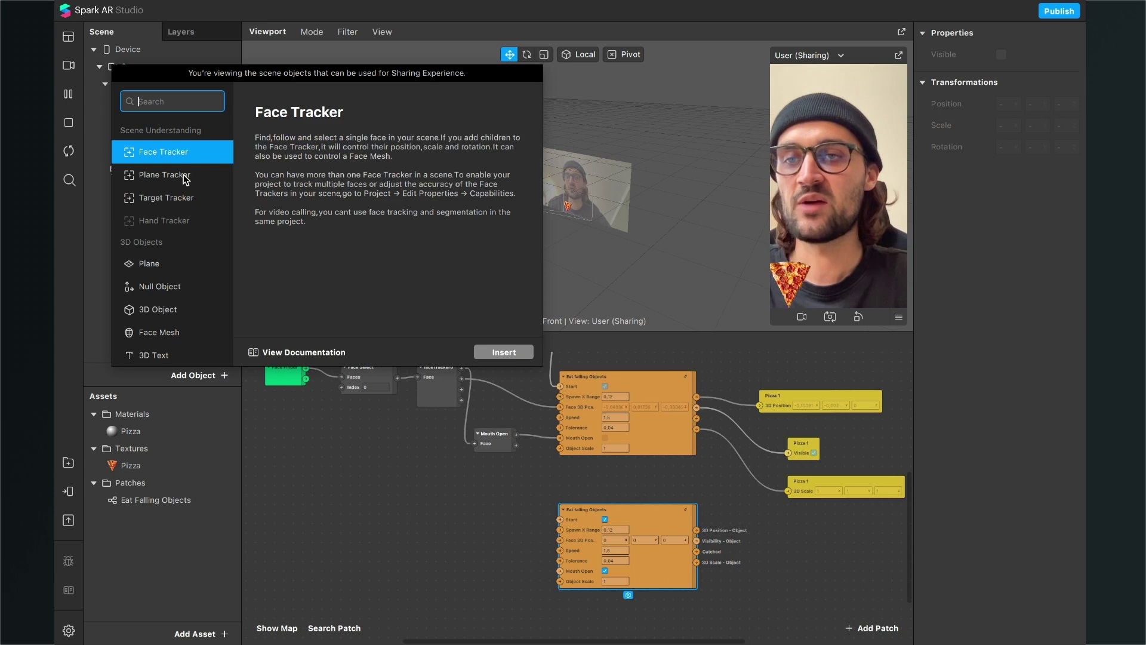
left_click(160, 265)
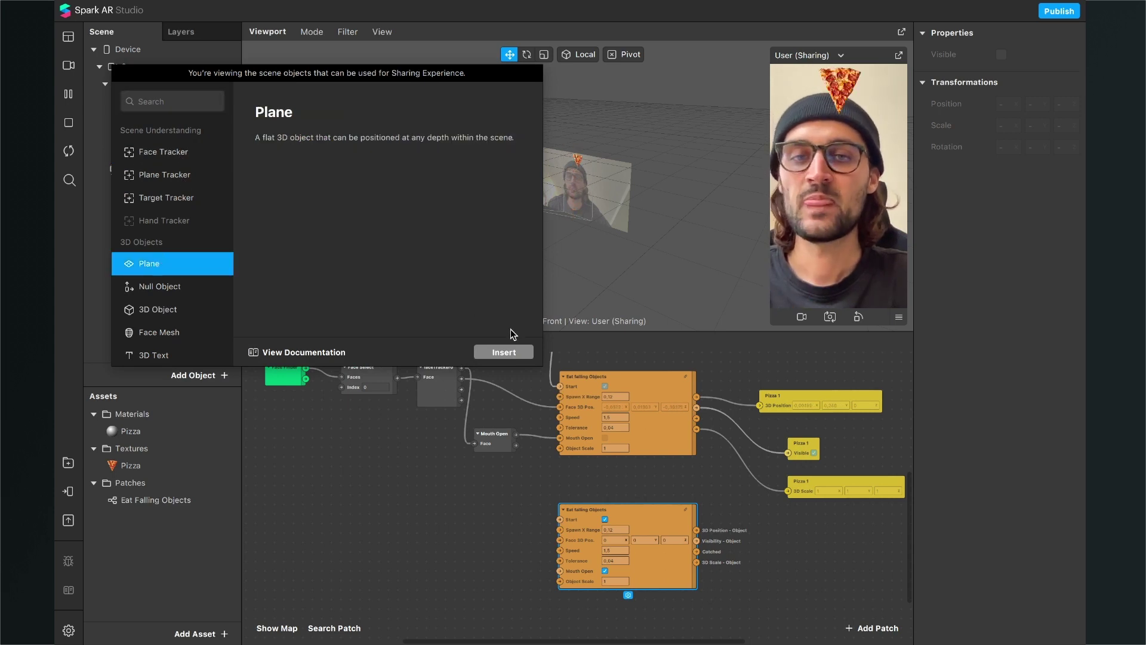
left_click(505, 351)
type("P")
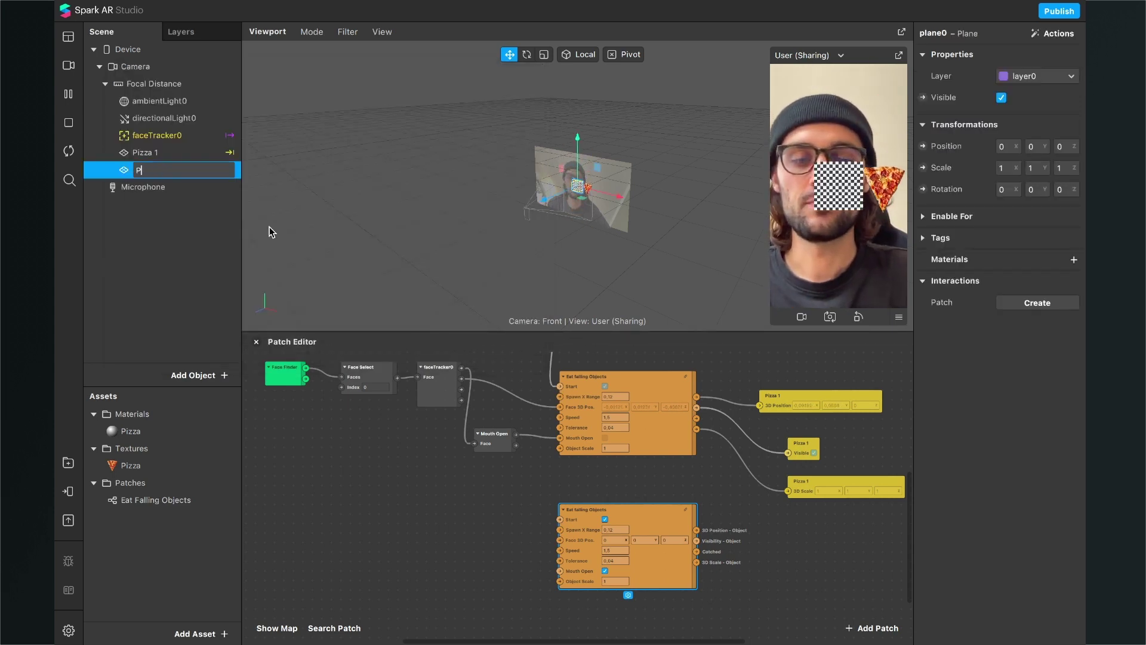
type("izza 2")
key("Return")
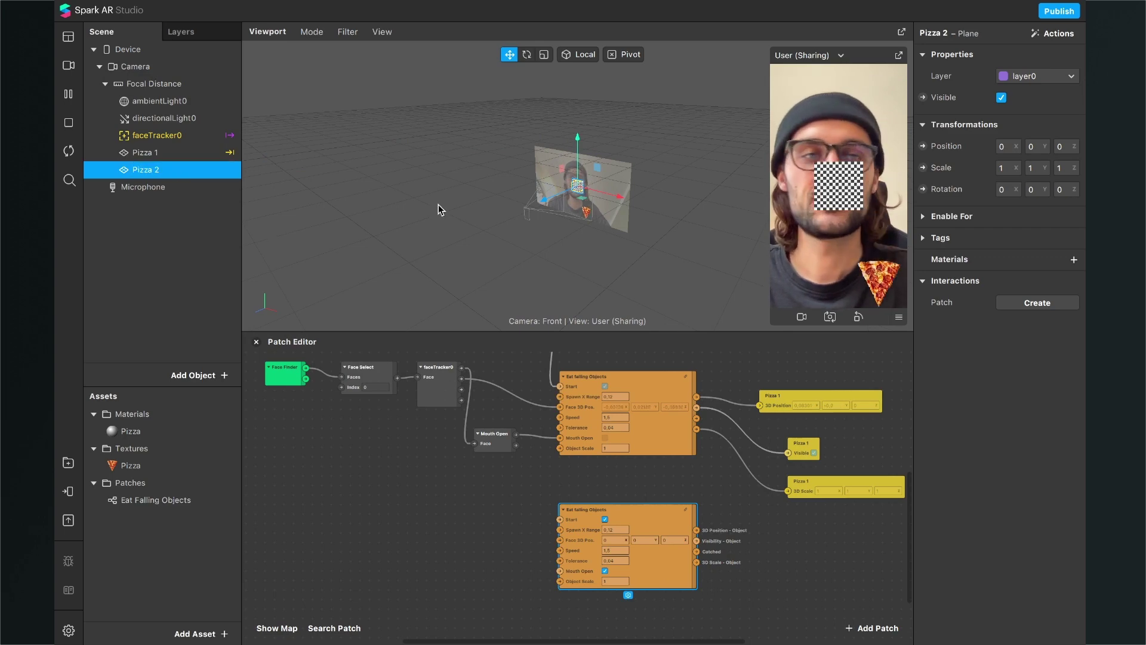
Step: Assign the Pizza material to Pizza 2 and create patches for its Visible, Position and Scale properties
left_click(1075, 264)
left_click(1016, 280)
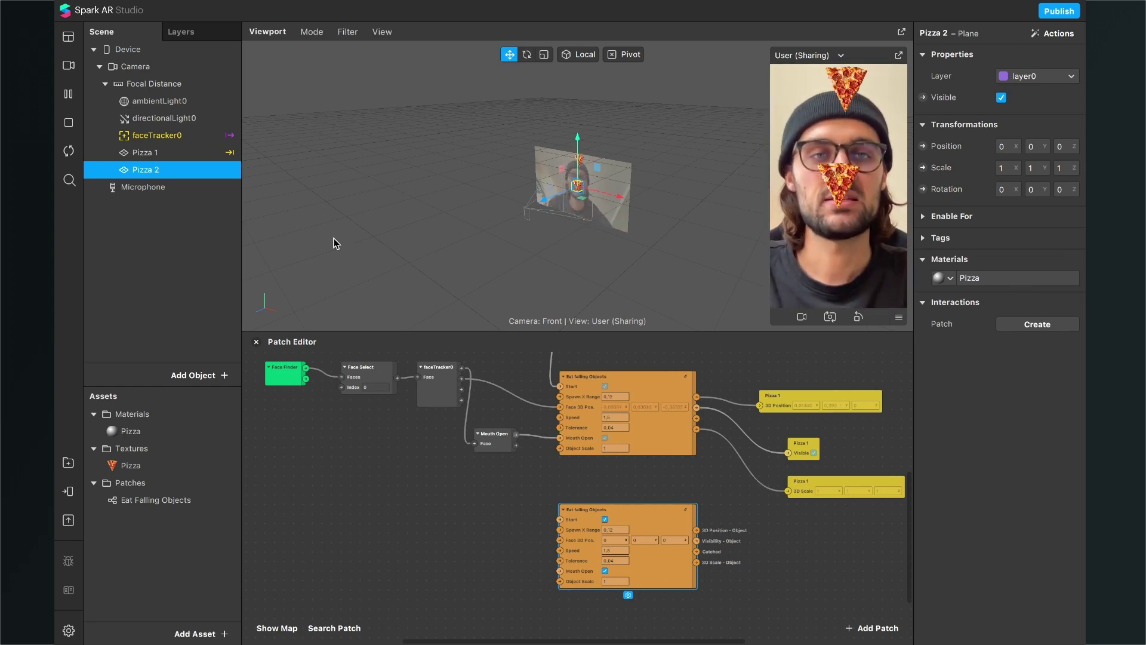
left_click(923, 98)
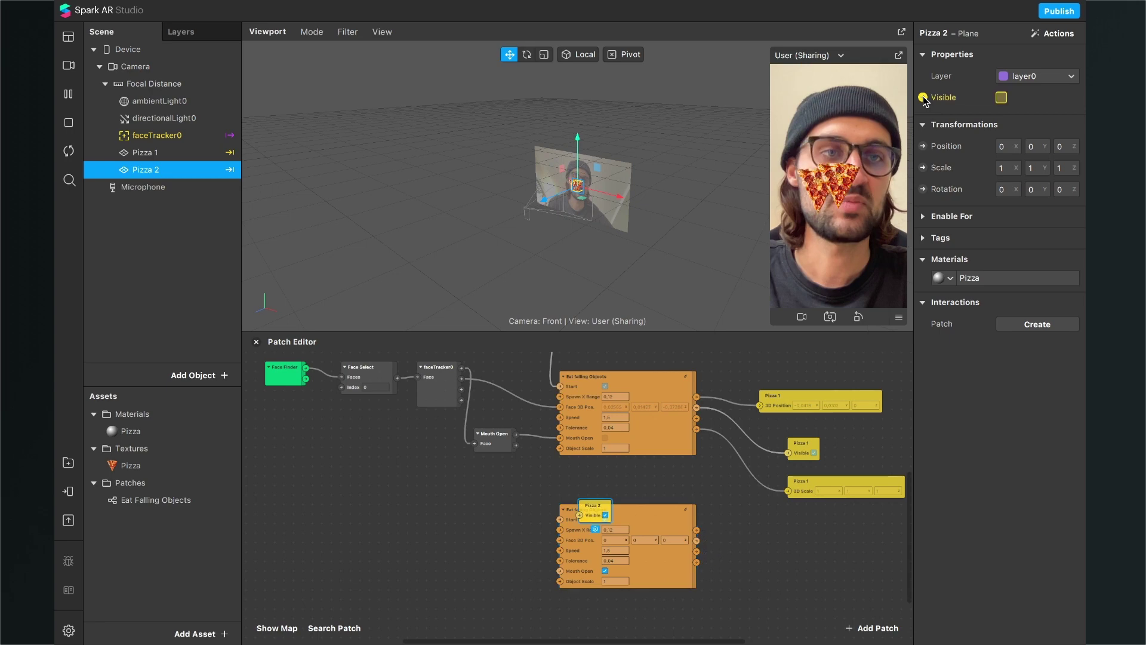
left_click(923, 146)
left_click(923, 168)
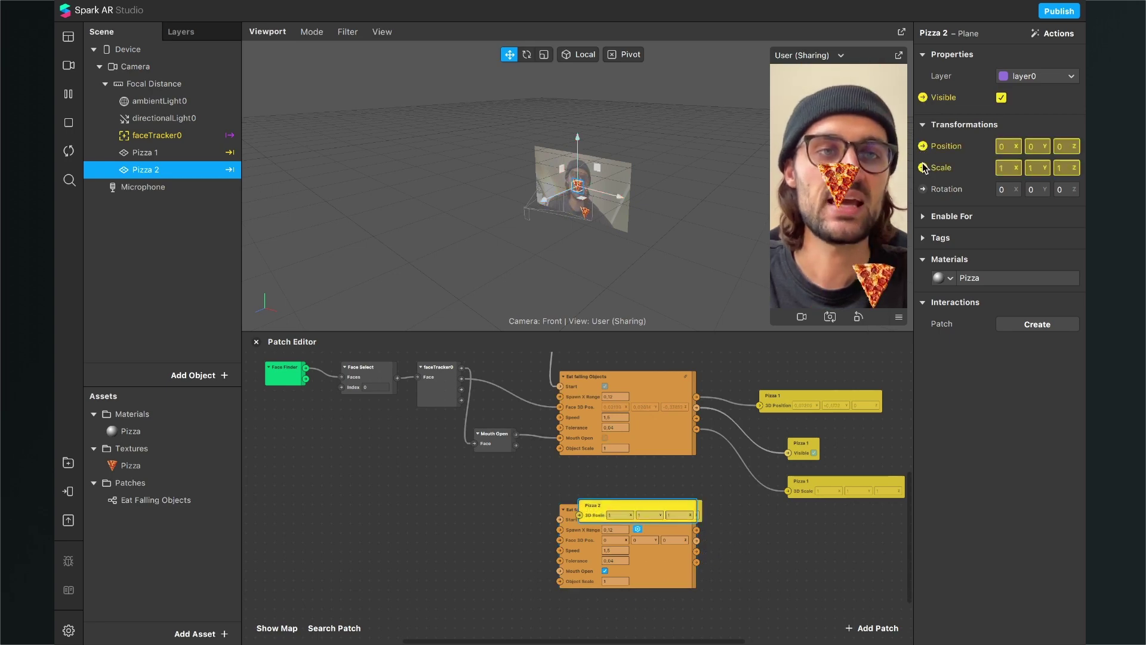
Step: Place Pizza 2's 3D Scale patch beside the duplicated Eat falling Objects patch and connect the copy's 3D Scale output to it
scroll(582, 534, "down", 3)
scroll(581, 534, "up", 2)
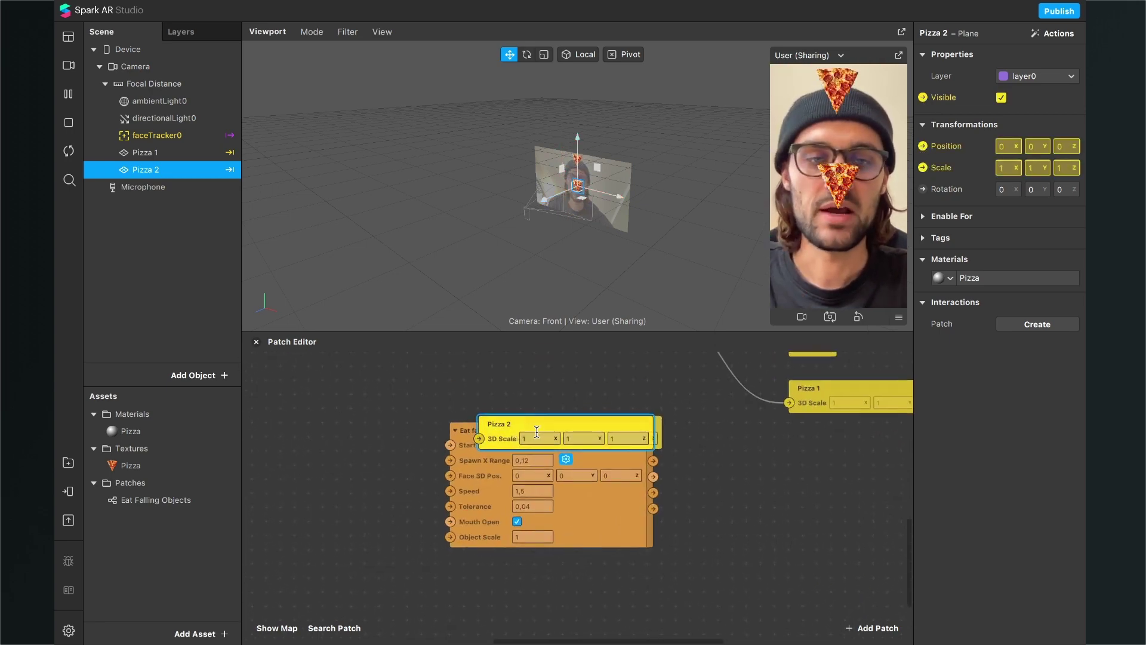
left_click(769, 453)
left_click_drag(579, 424, 832, 430)
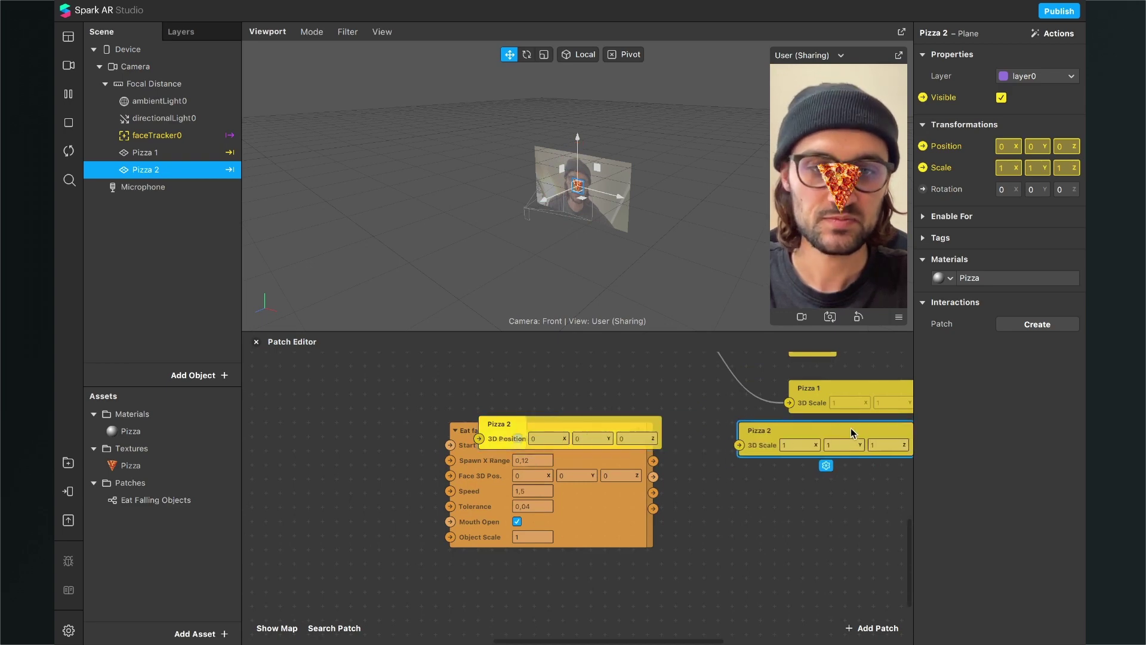
left_click_drag(650, 508, 754, 503)
Step: Place Pizza 2's 3D Position and Visible patches beside the duplicate and connect its position and visibility outputs to them
left_click_drag(516, 422, 754, 440)
left_click_drag(653, 461, 725, 459)
left_click(502, 426)
left_click_drag(501, 426, 784, 545)
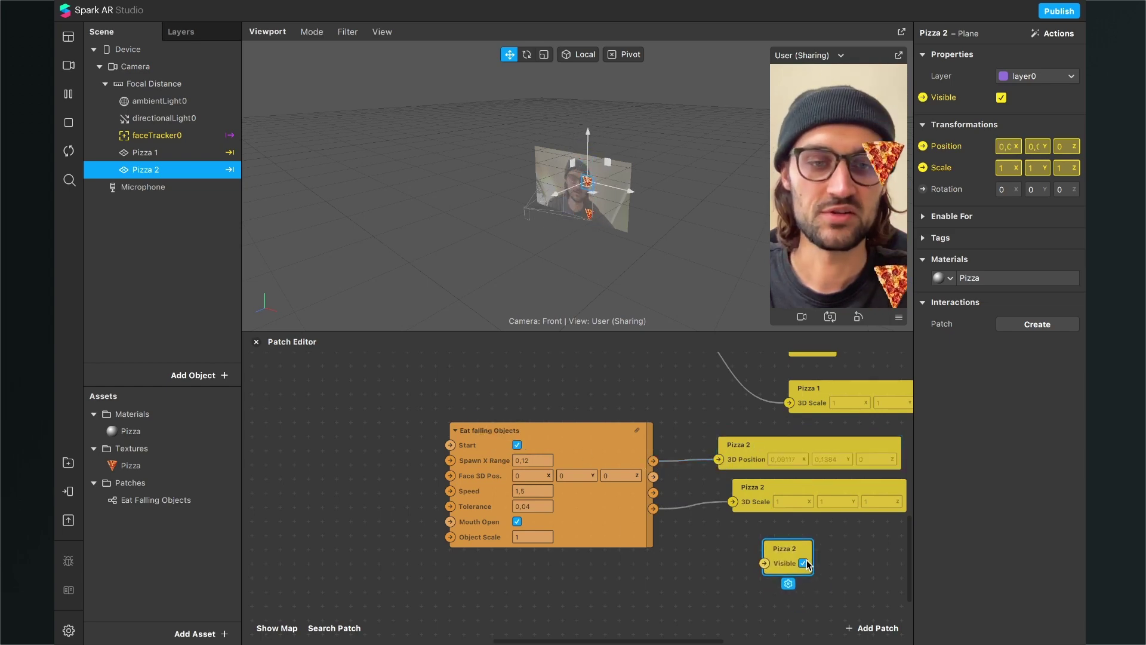
left_click_drag(653, 476, 761, 559)
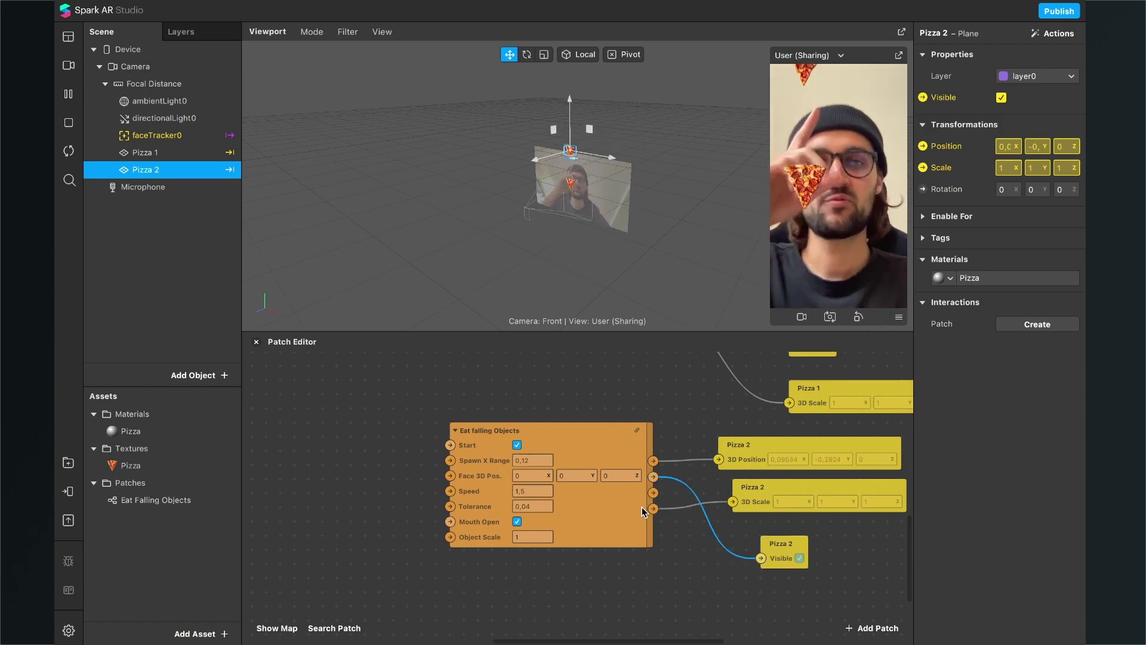
Step: Connect the Switch, face tracker position and Mouth Open outputs to the duplicated Eat falling Objects patch, and start the effect in the preview
scroll(583, 503, "down", 3)
scroll(583, 502, "up", 5)
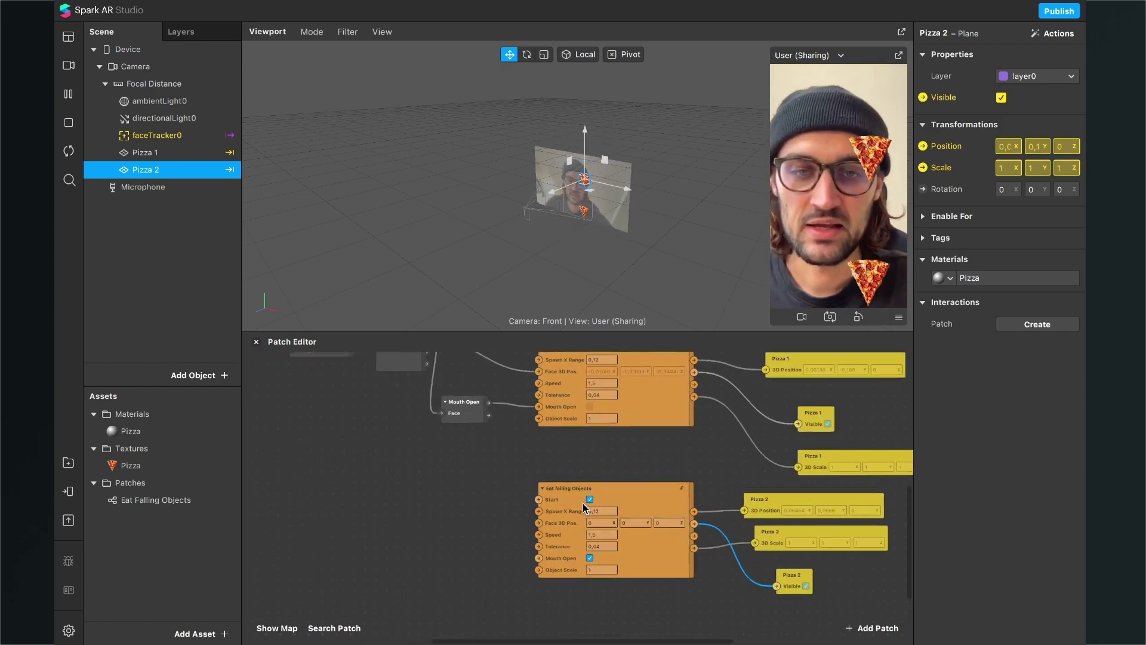
scroll(582, 503, "down", 2)
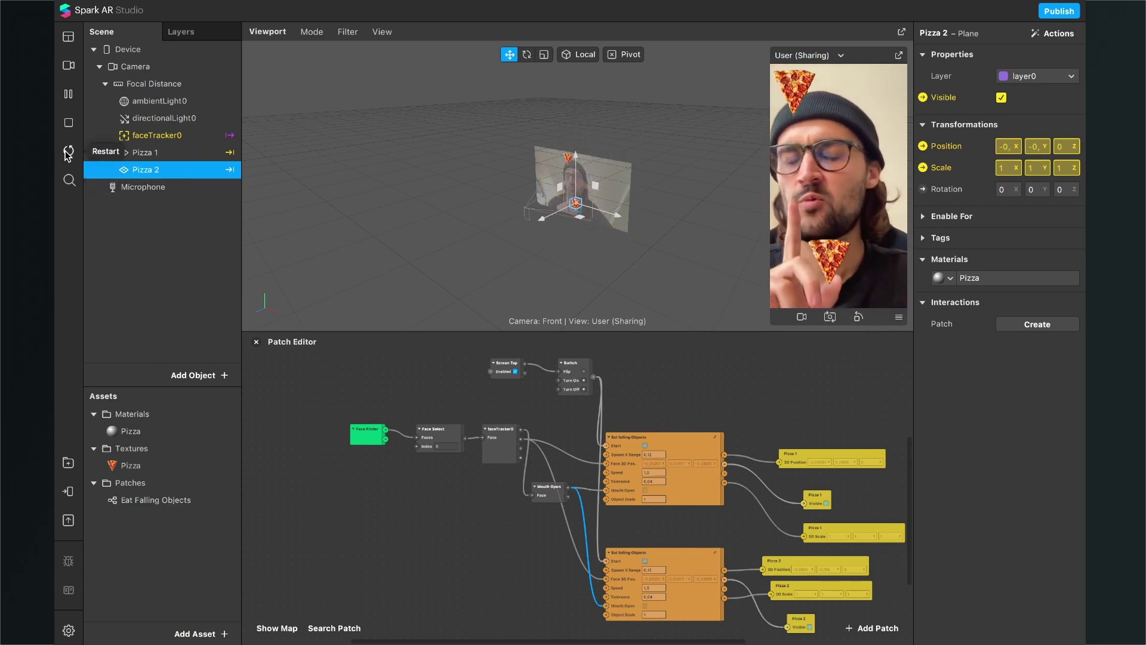
left_click(834, 195)
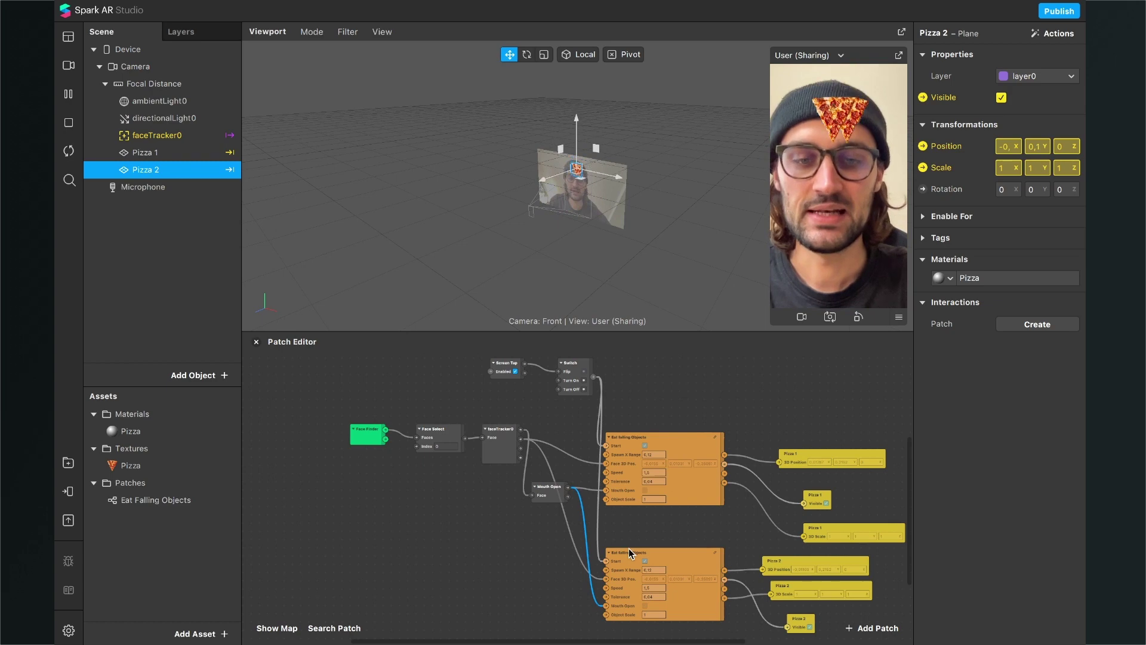
Step: Add a Delay patch beside the second Eat falling Objects patch
scroll(629, 549, "up", 3)
scroll(658, 539, "down", 5)
scroll(658, 539, "right", 5)
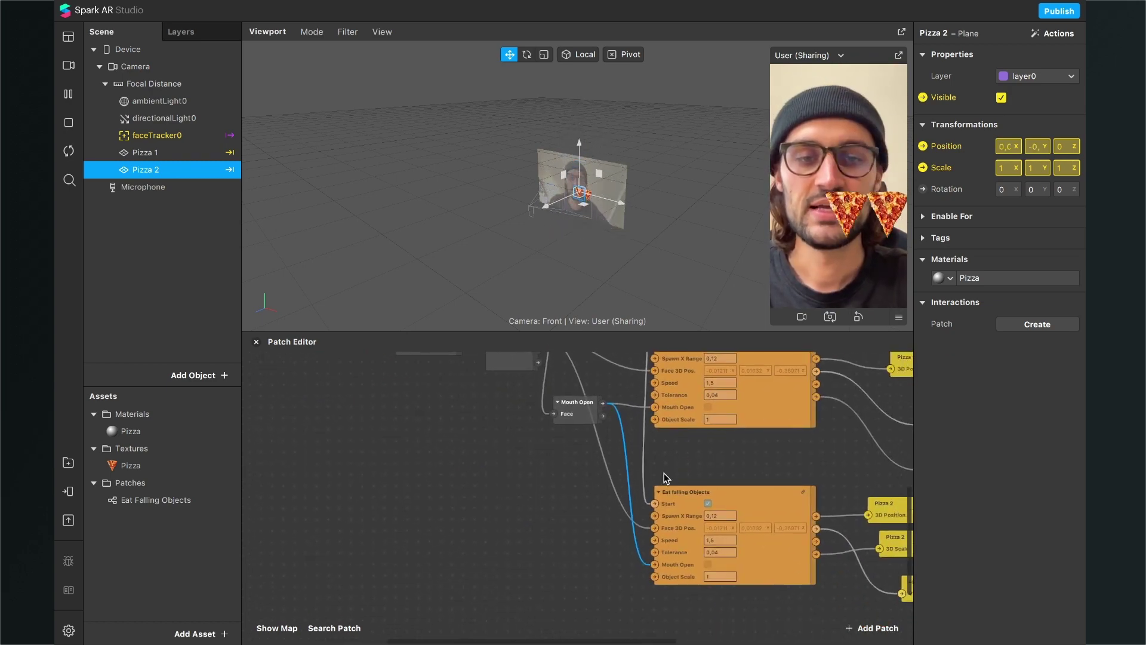
left_click(882, 628)
type("dea")
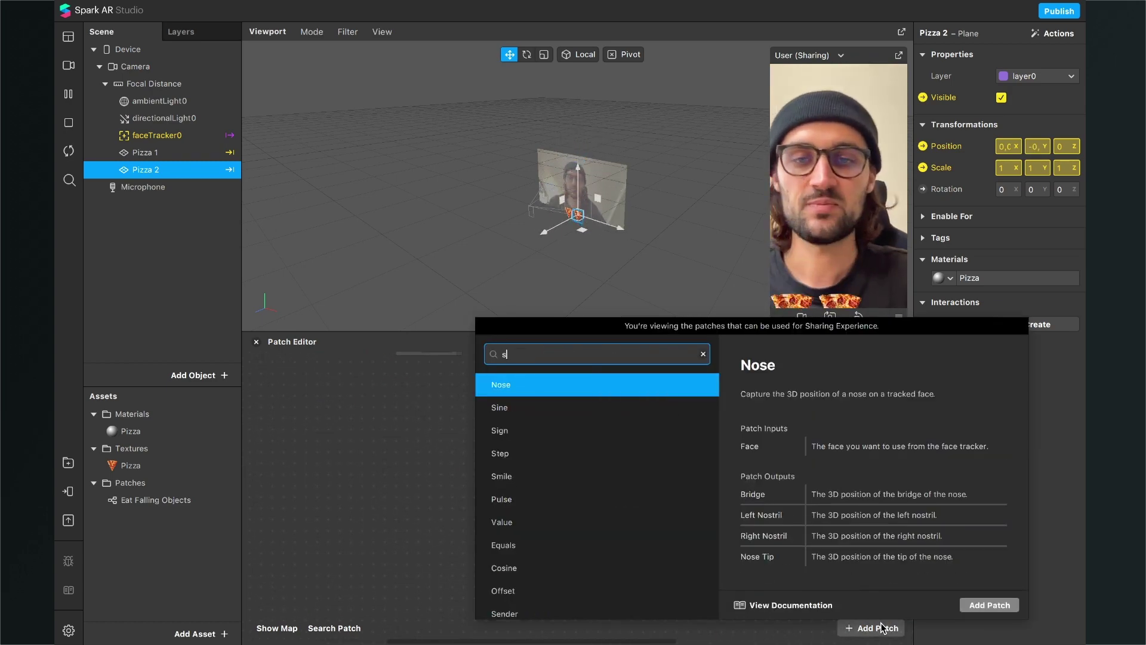
key("BackSpace")
type("l")
key("Return")
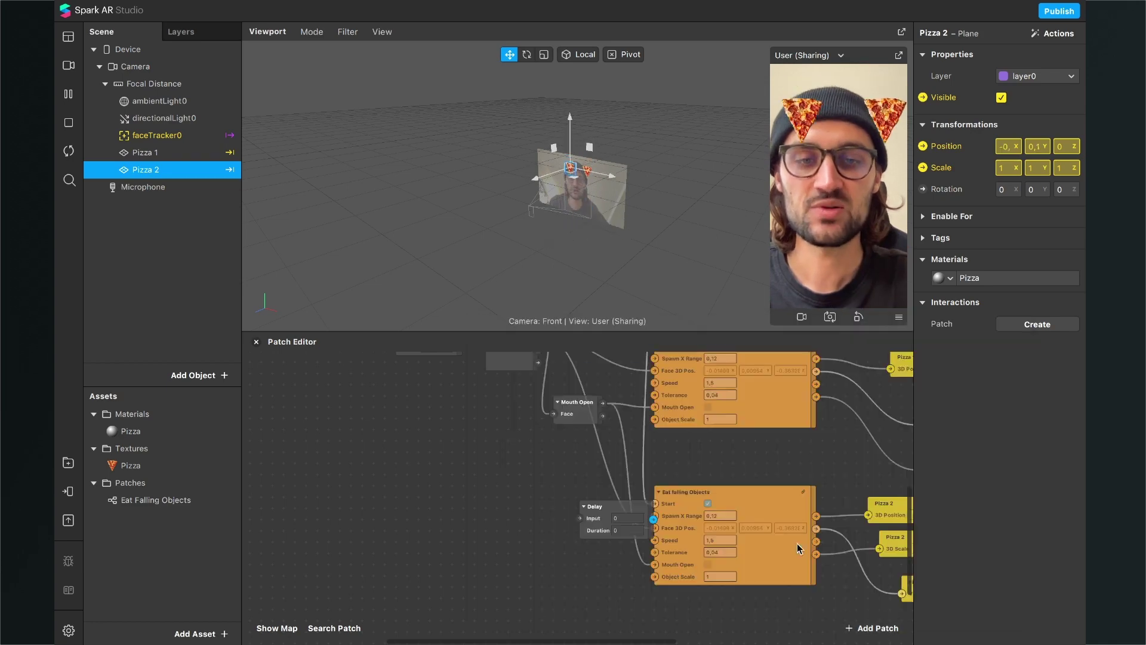
Step: Route the Switch output through the Delay patch, with a Duration of 0,7, into the second Eat falling Objects patch's Start input
scroll(631, 489, "up", 3)
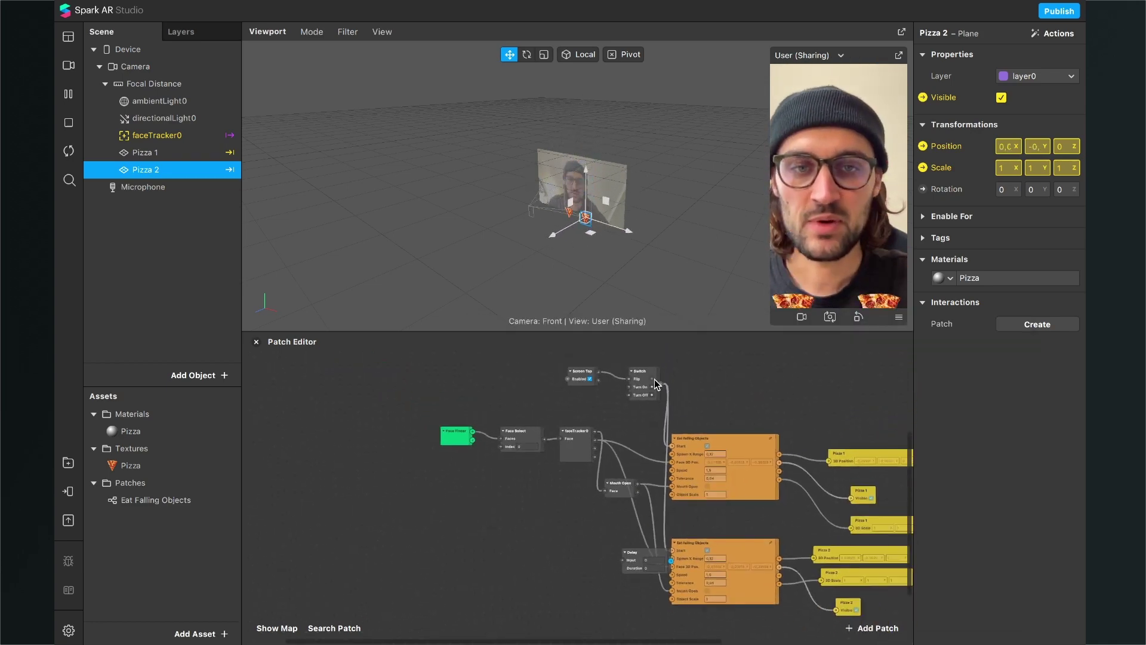
left_click_drag(660, 387, 623, 560)
scroll(623, 560, "up", 2)
scroll(623, 565, "up", 2)
left_click(637, 534)
type("0")
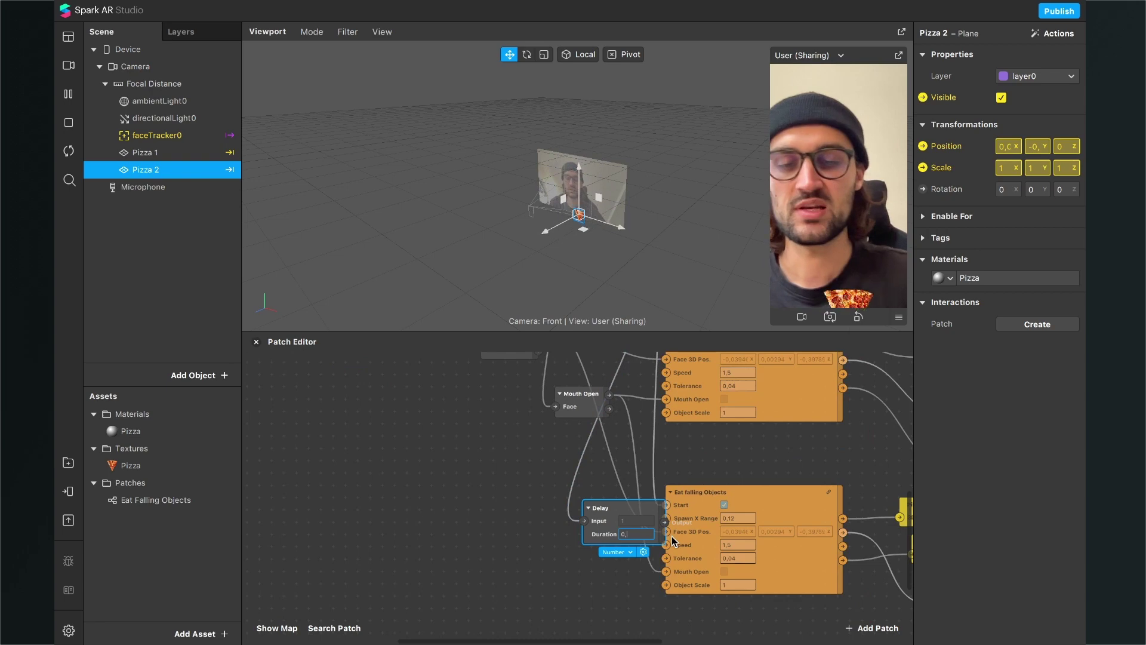
mouse_move(653, 512)
left_mouse_down()
mouse_move(549, 508)
mouse_move(674, 509)
left_mouse_up()
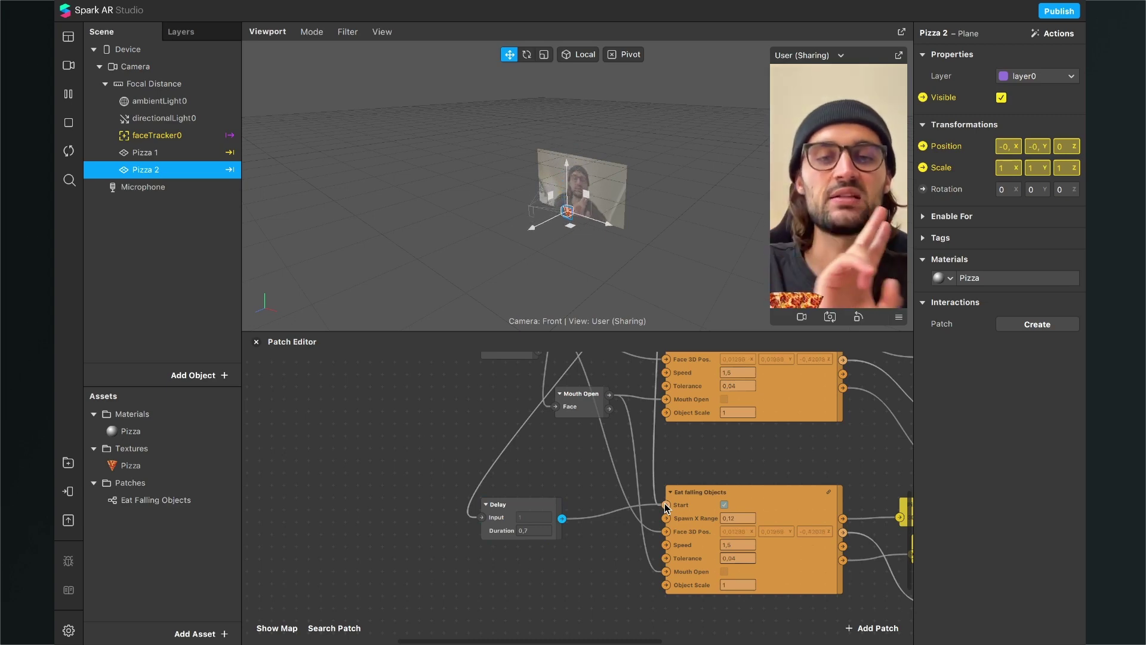
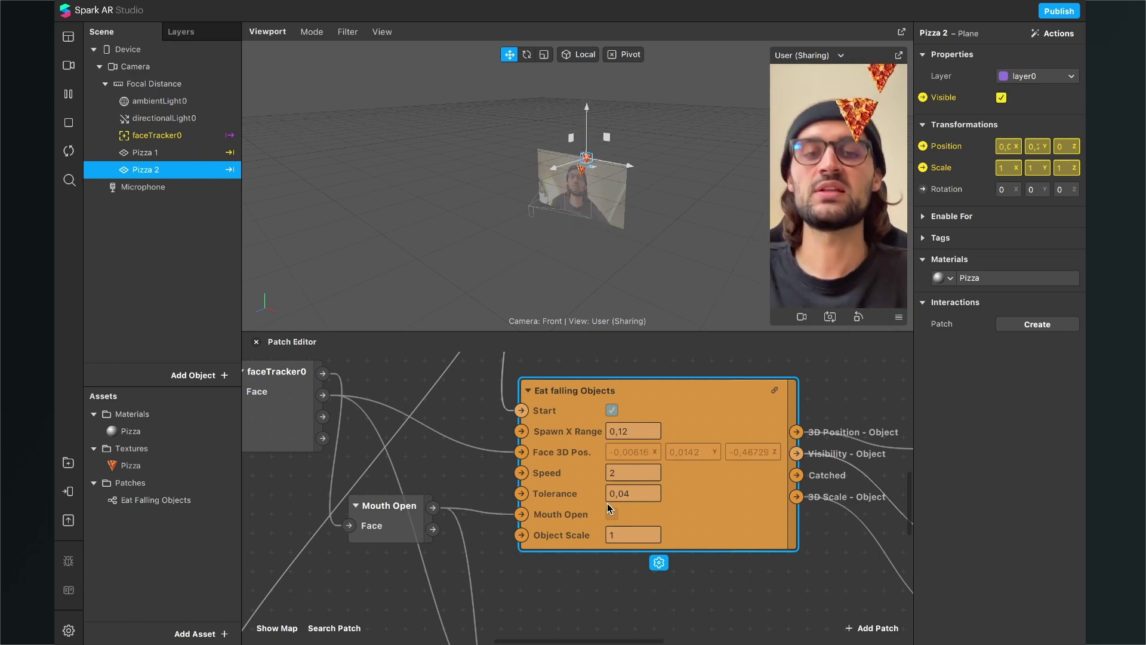
Step: Set the Tolerance of both Eat falling Objects patches to 0,1
left_click(637, 499)
left_click(643, 500)
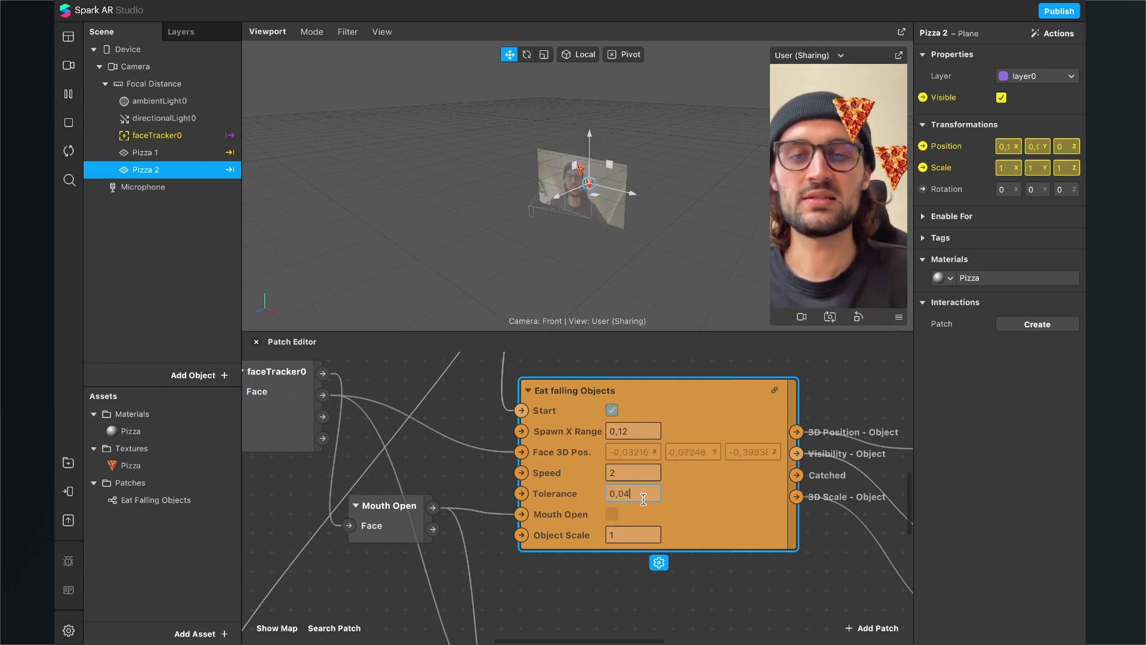
key("Return")
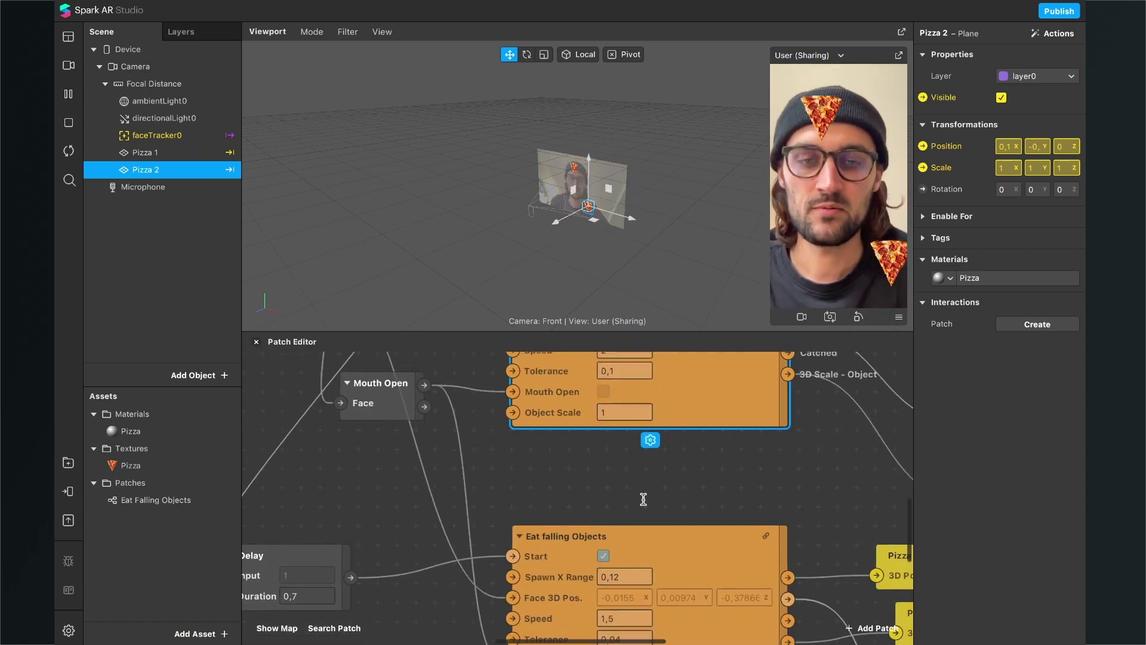
left_click(639, 505)
left_click(648, 505)
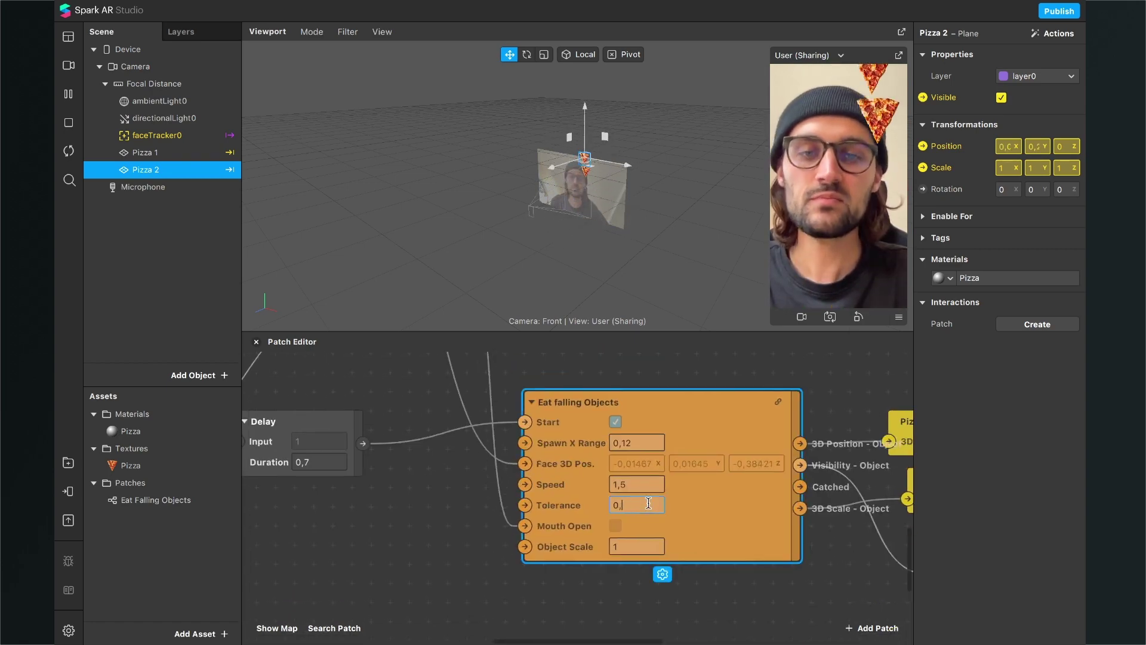
type("1")
key("Return")
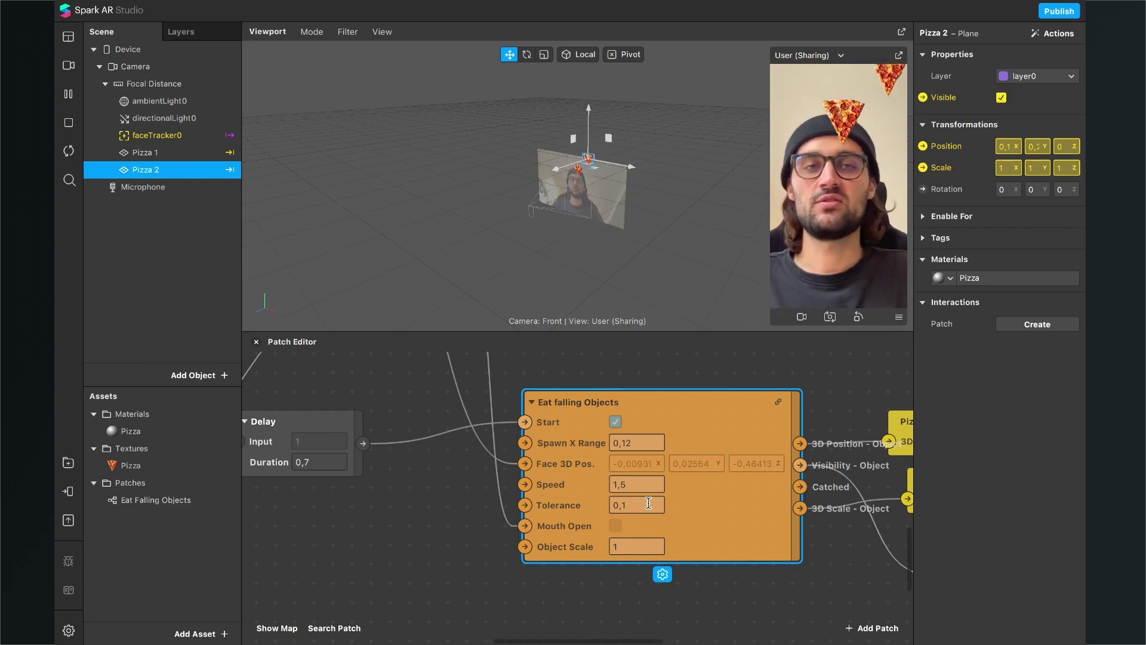
Step: Set the Tolerance of the second Eat falling Objects patch to 0,04
left_click(634, 500)
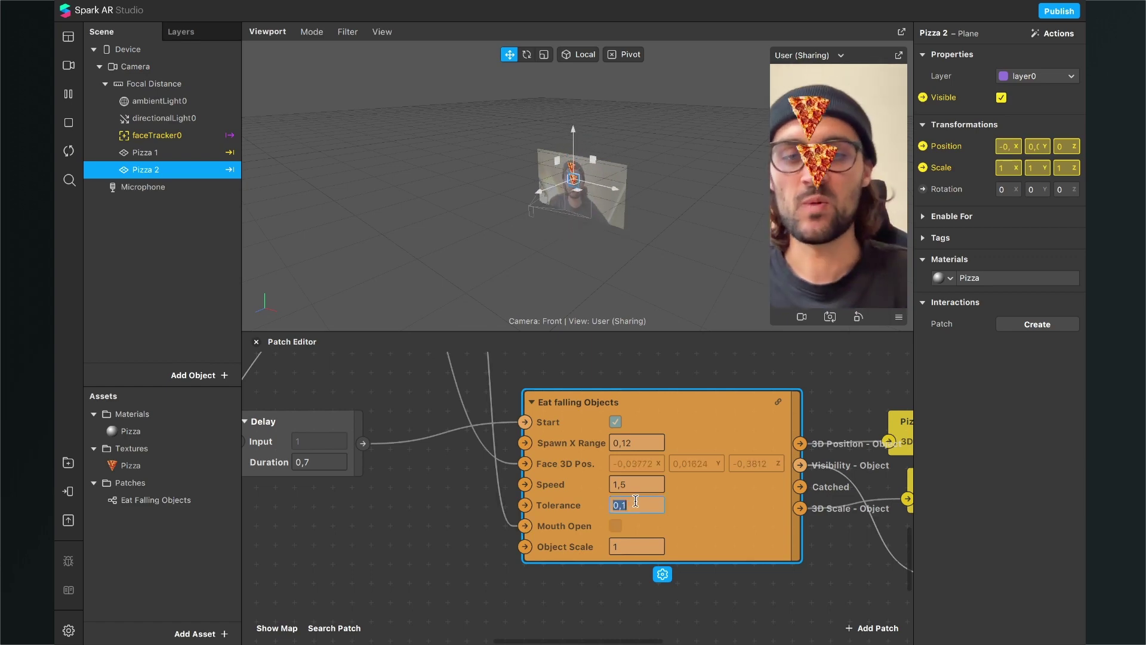
type("0,4")
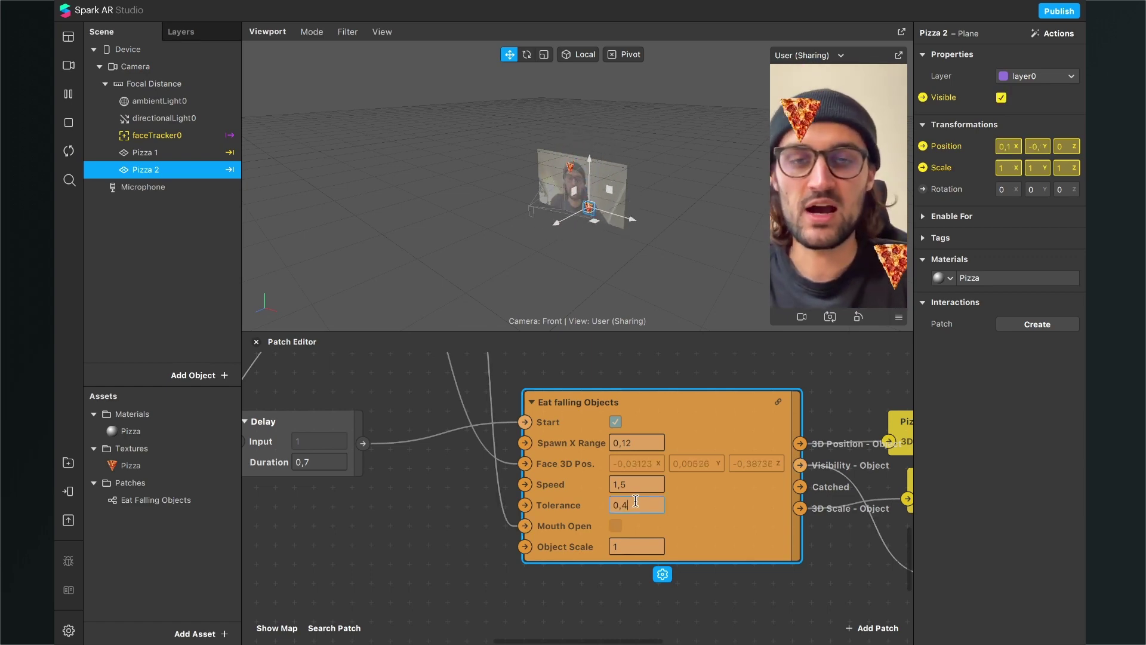
key("Return")
Step: Set the Tolerance of the first Eat falling Objects patch to 0,04
scroll(637, 495, "up", 5)
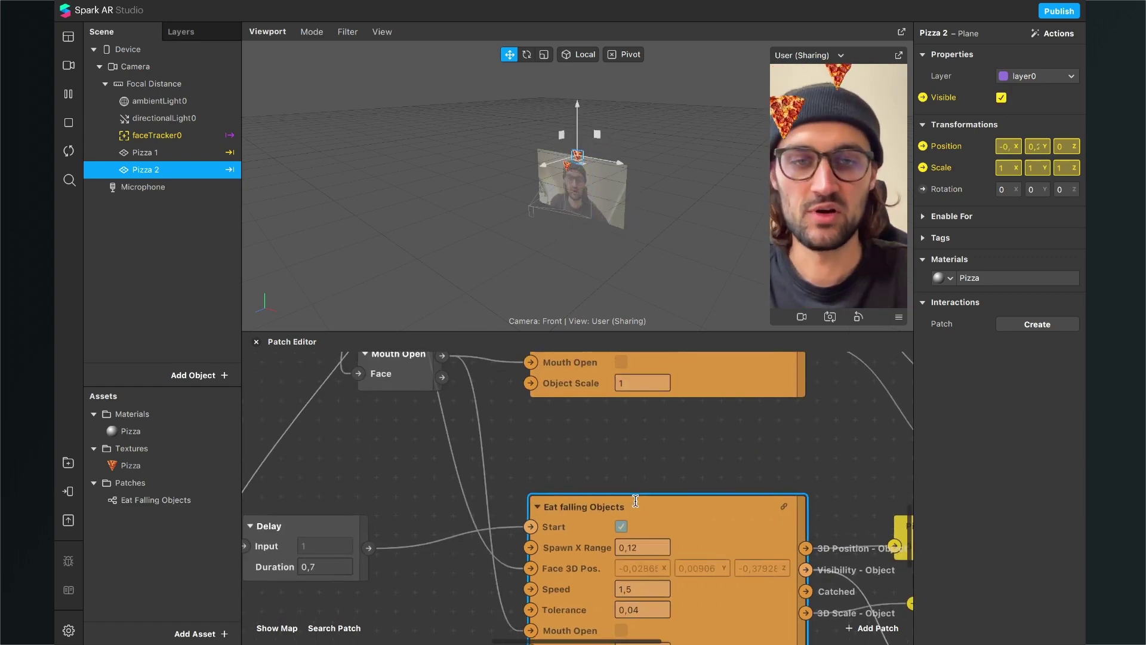
left_click(649, 421)
type("0,")
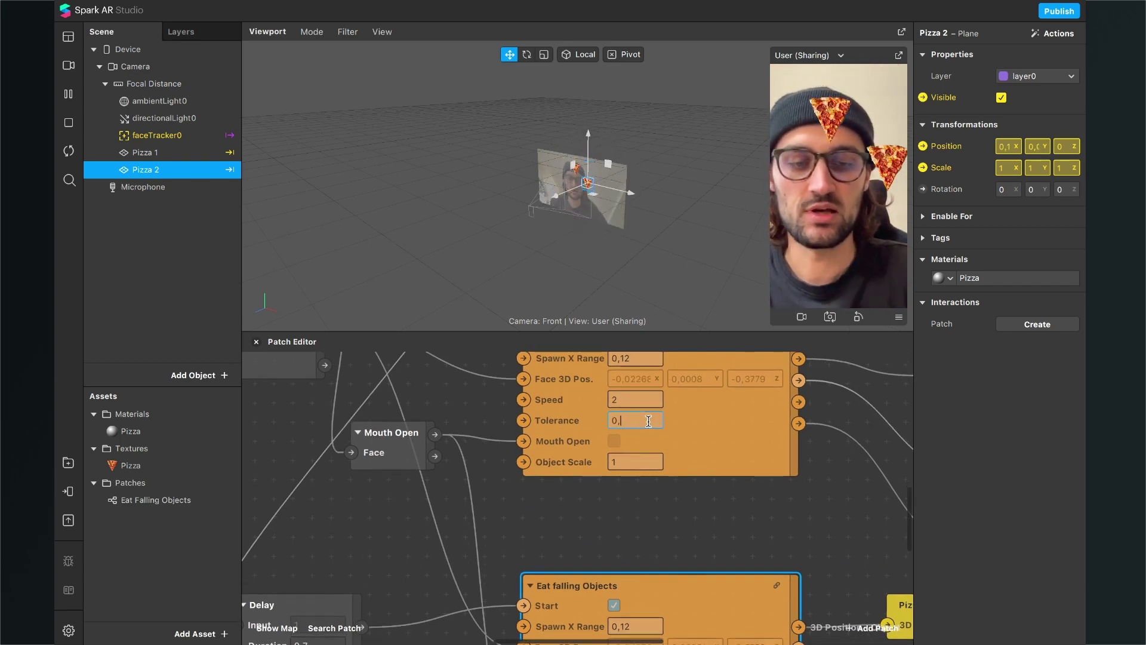
type("04")
key("Return")
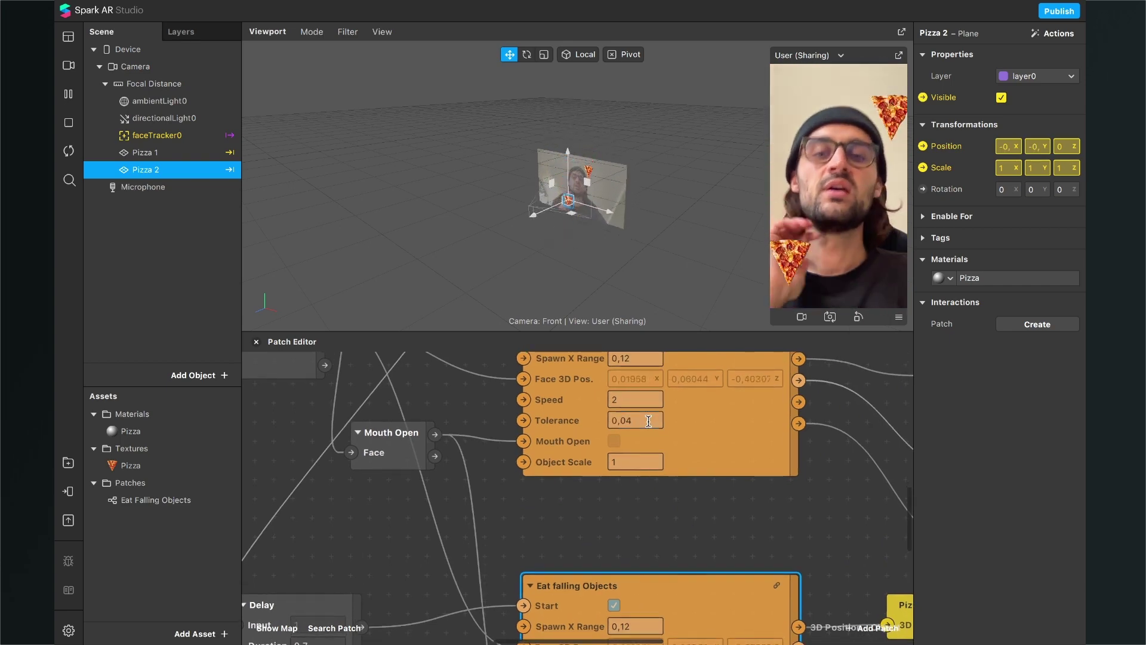
Step: Set the Object Scale of the first Eat falling Objects patch to 2
scroll(582, 457, "down", 2)
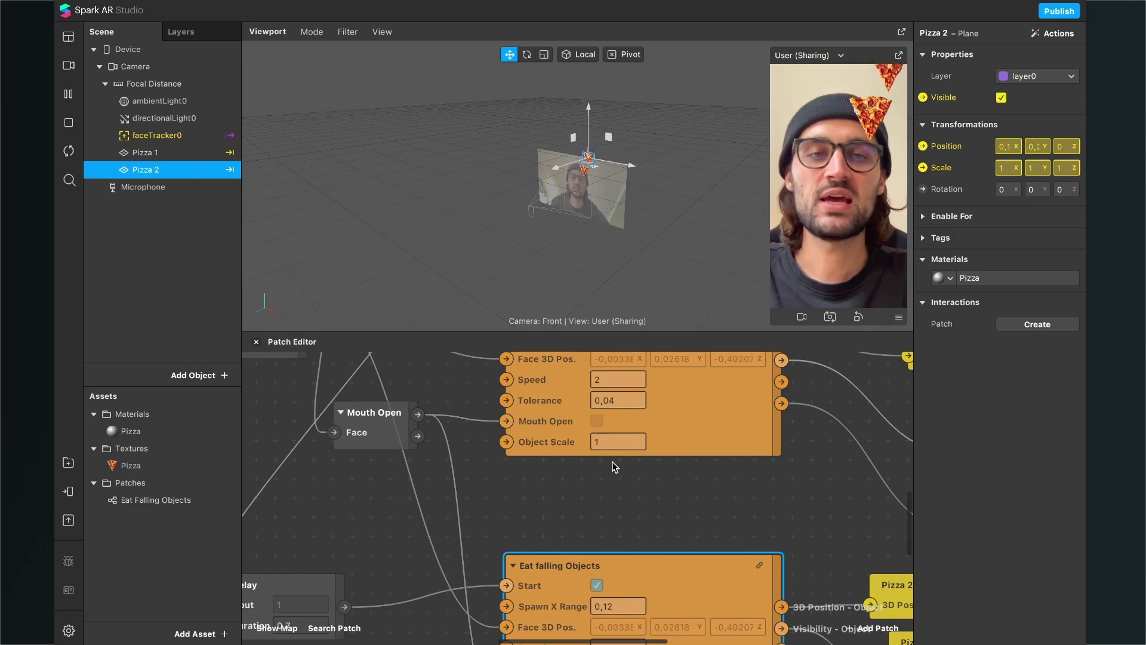
scroll(612, 461, "up", 3)
left_click(595, 478)
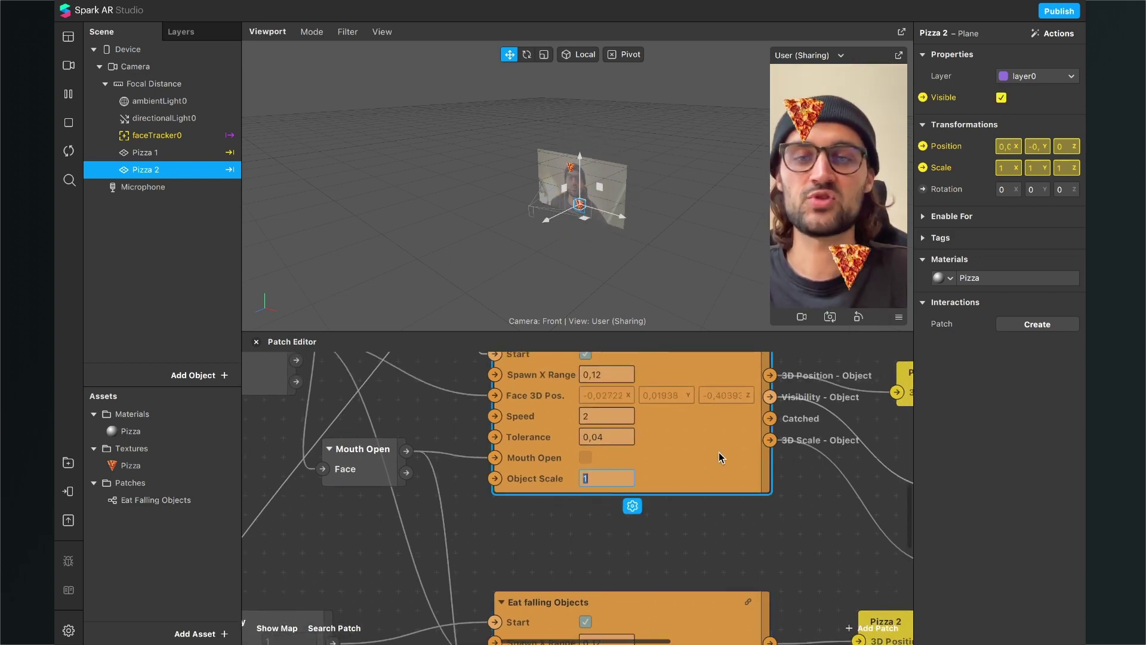
type("2")
key("Return")
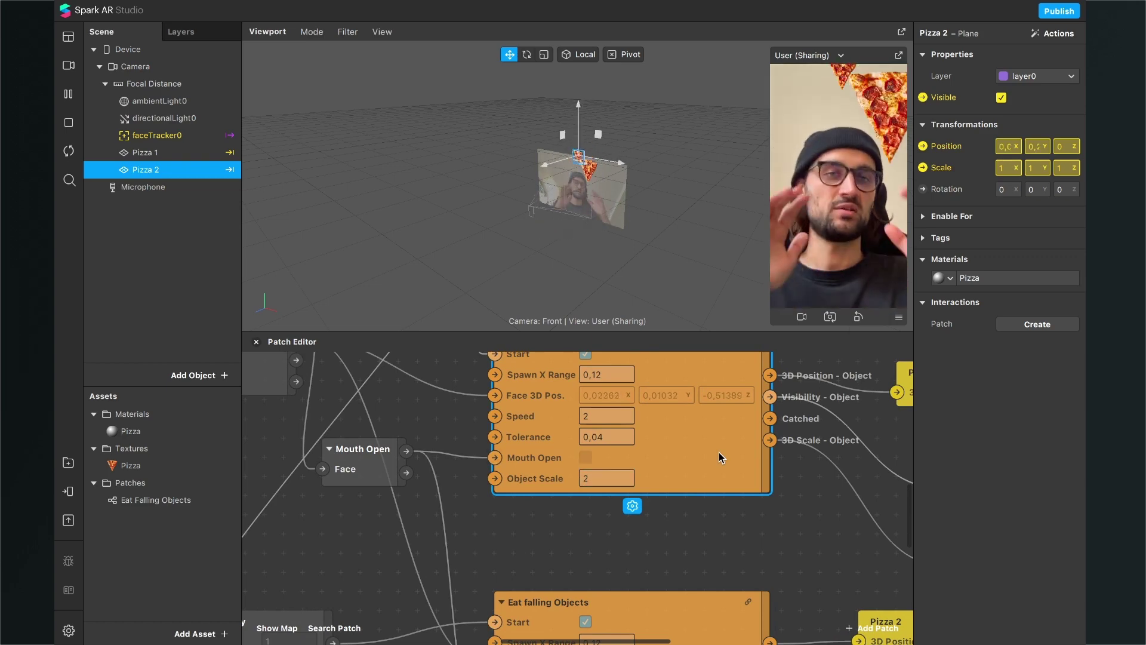
Step: Restore the Object Scale of the first Eat falling Objects patch to 1
left_click(600, 478)
type("1")
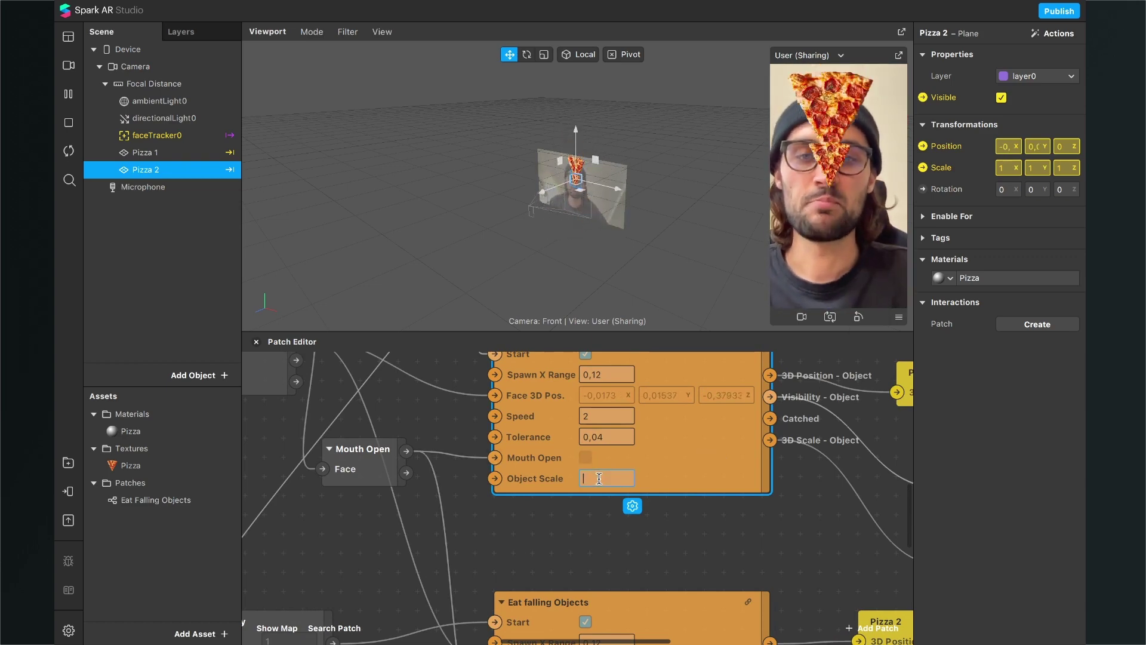
key("Return")
Step: Set the Spawn X Range of the first Eat falling Objects patch to 0,02
scroll(597, 481, "up", 3)
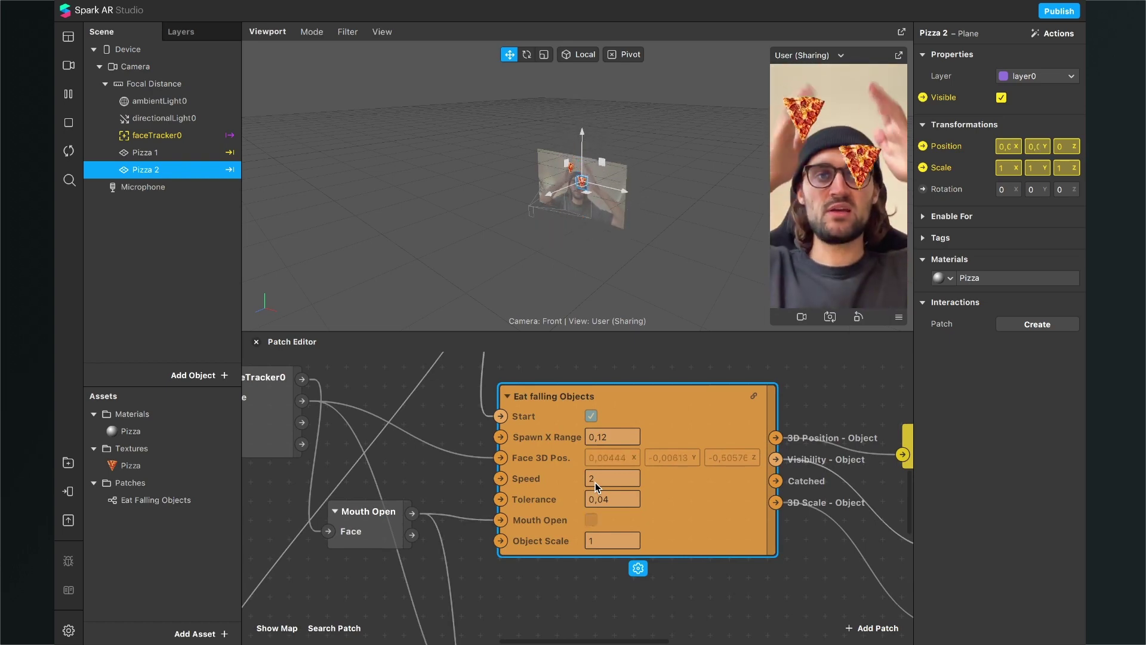
left_click(606, 436)
type("0,")
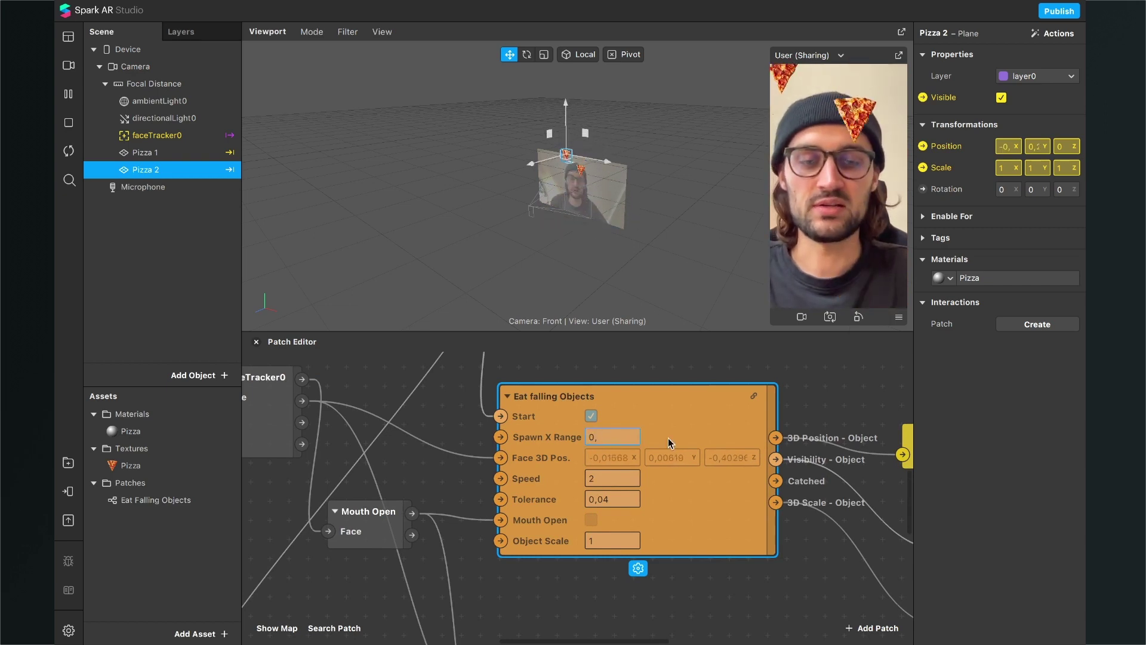
type("02")
key("Return")
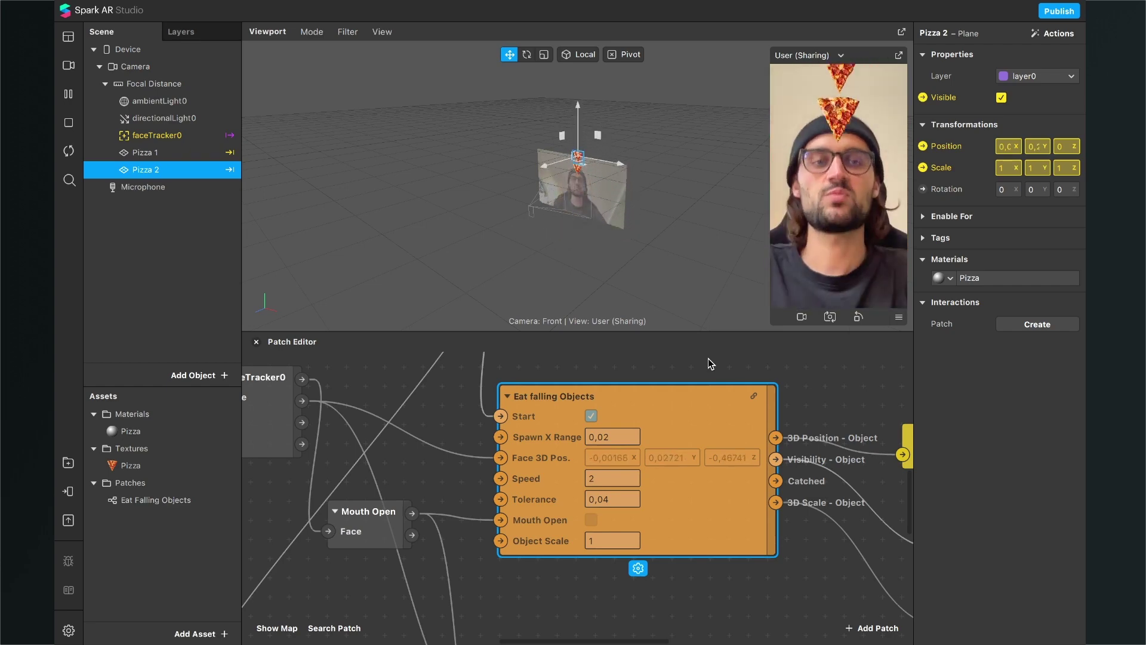
Step: Restore the Spawn X Range of the first Eat falling Objects patch to 0,12
left_click(615, 437)
left_click(623, 438)
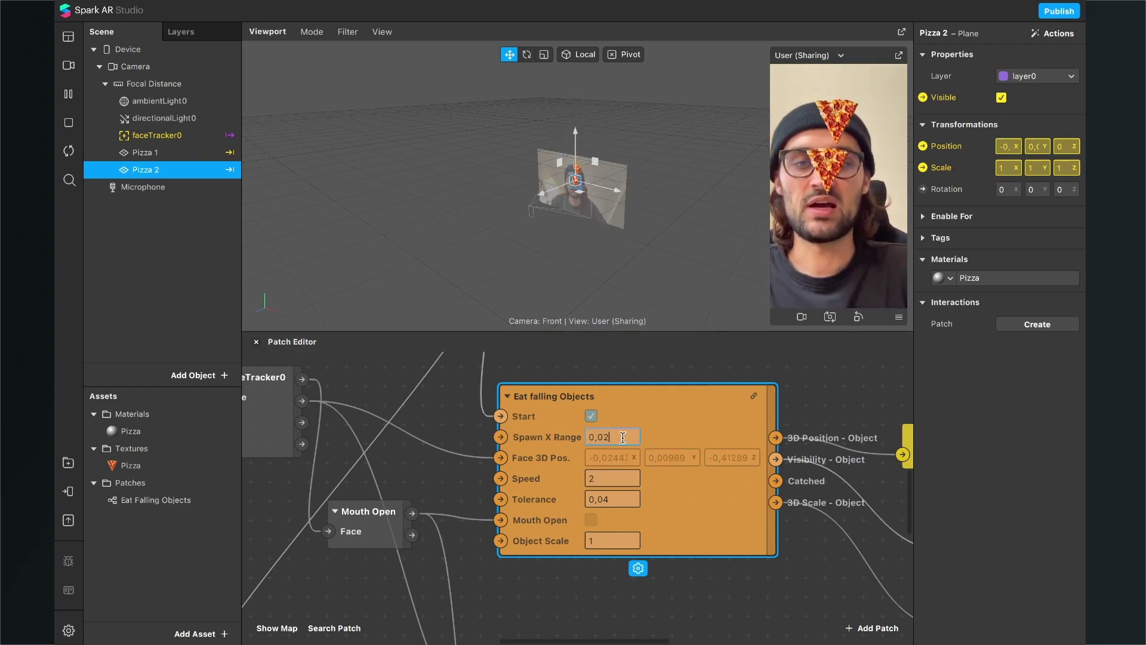
key("BackSpace")
key("BackSpace")
type("12")
key("Return")
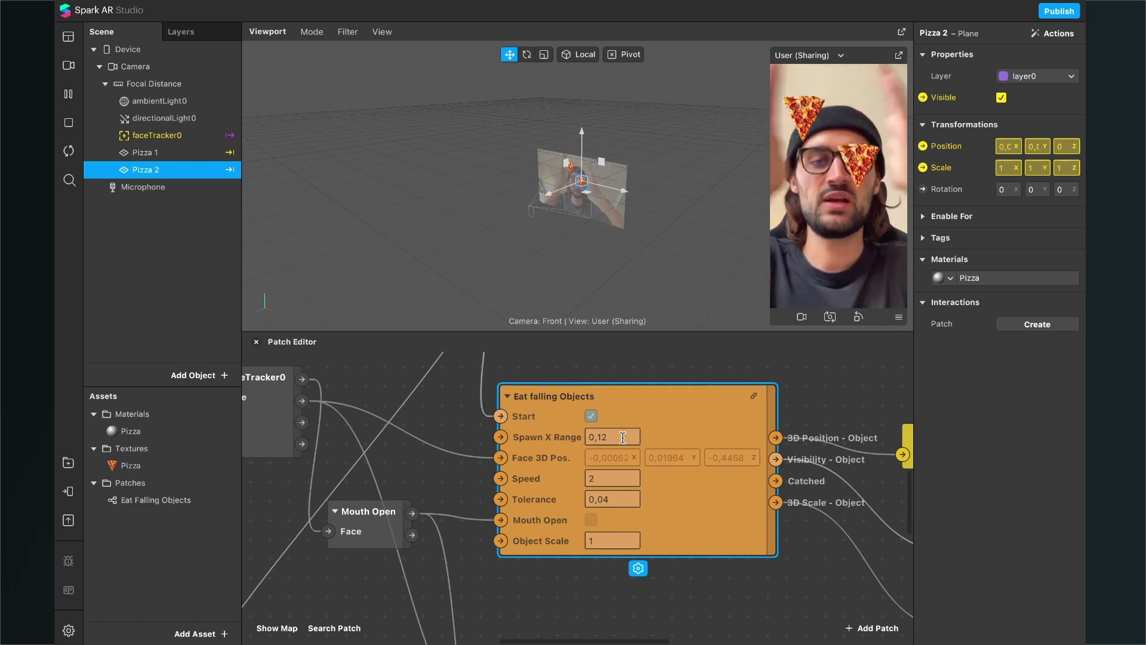
scroll(618, 444, "down", 3)
scroll(618, 444, "down", 1)
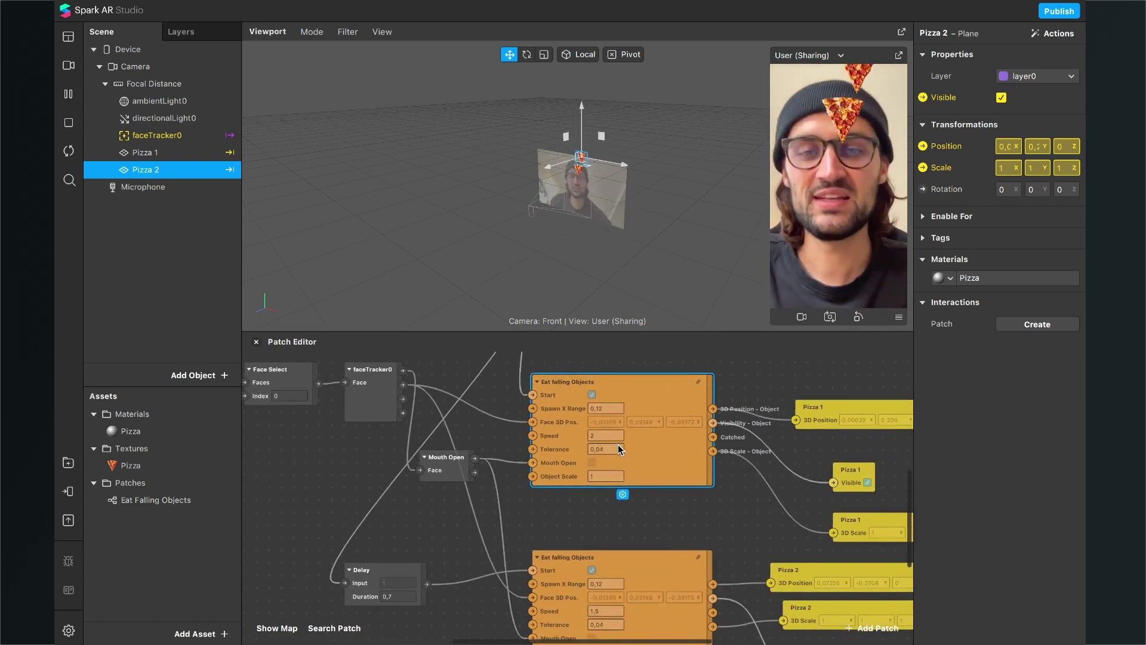
scroll(589, 484, "down", 3)
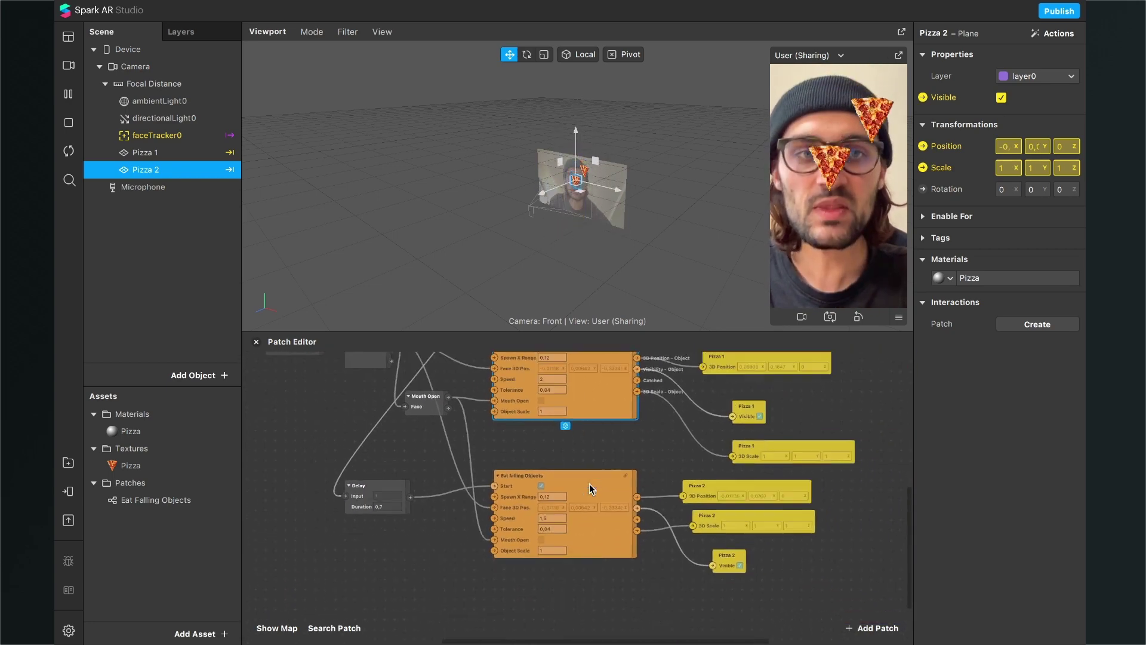
scroll(589, 484, "up", 5)
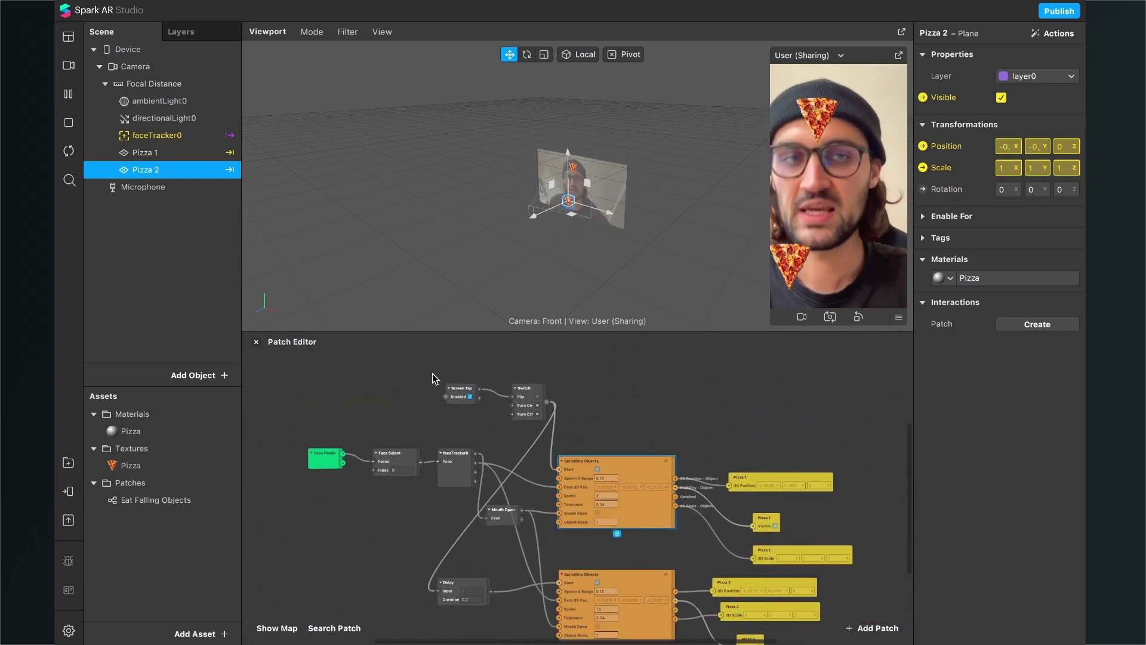